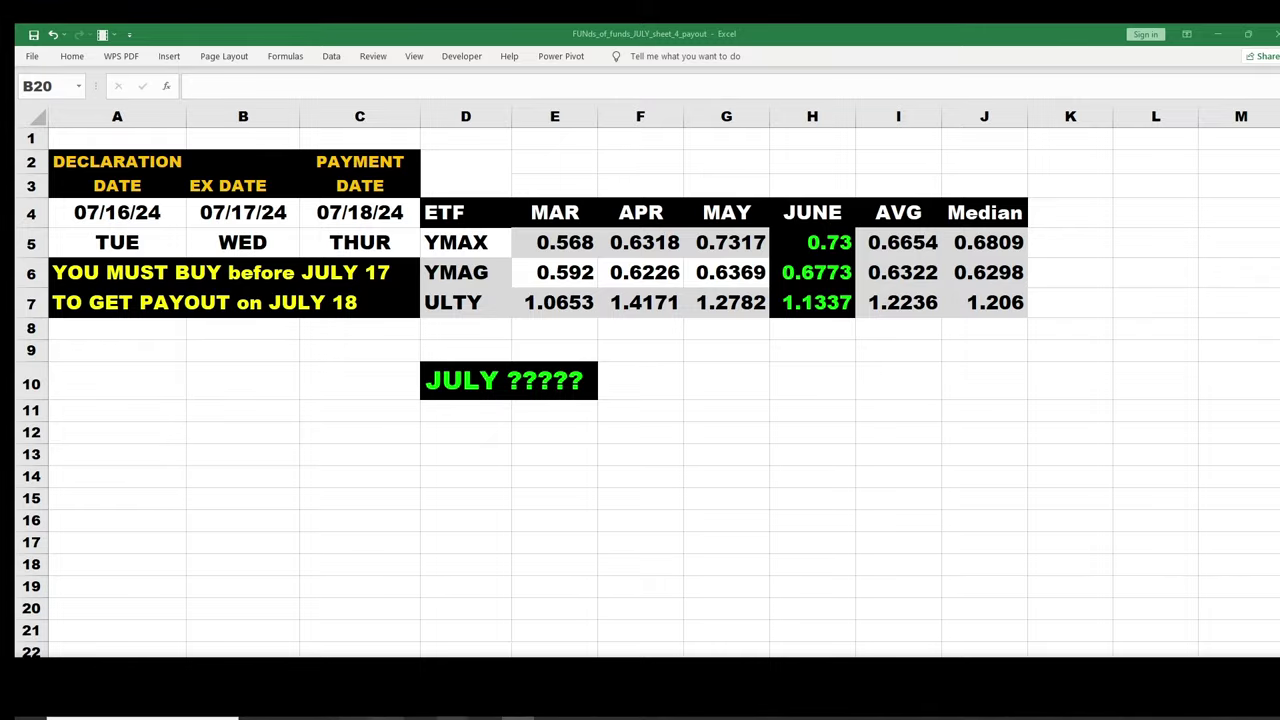
- Bring up the FUNds payout workbook window from the Excel taskbar previews
mouse_move(467, 716)
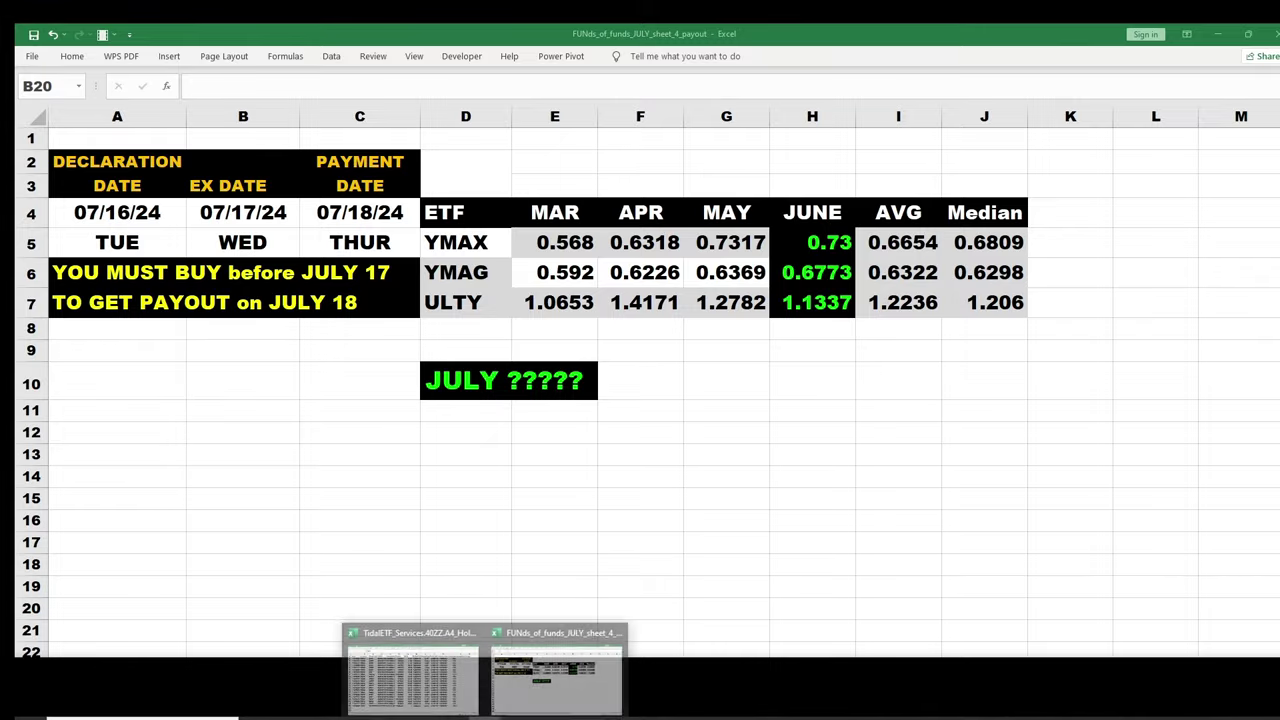
click(535, 690)
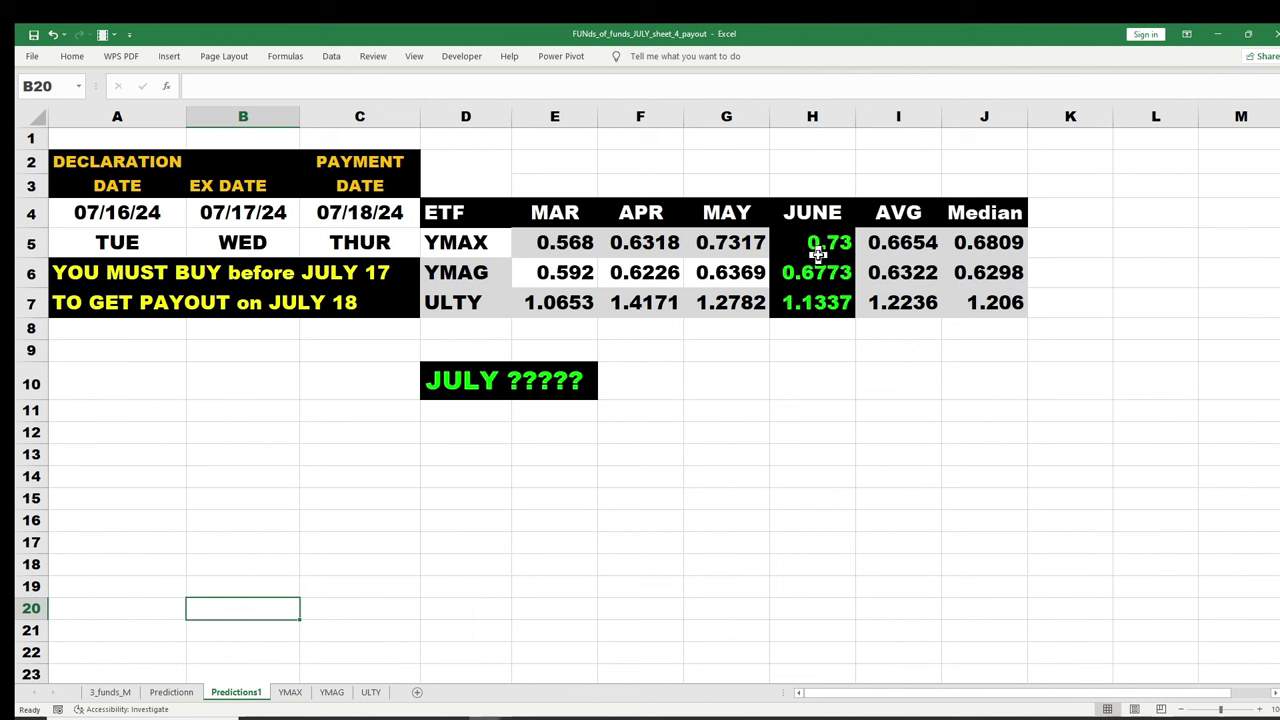
click(812, 305)
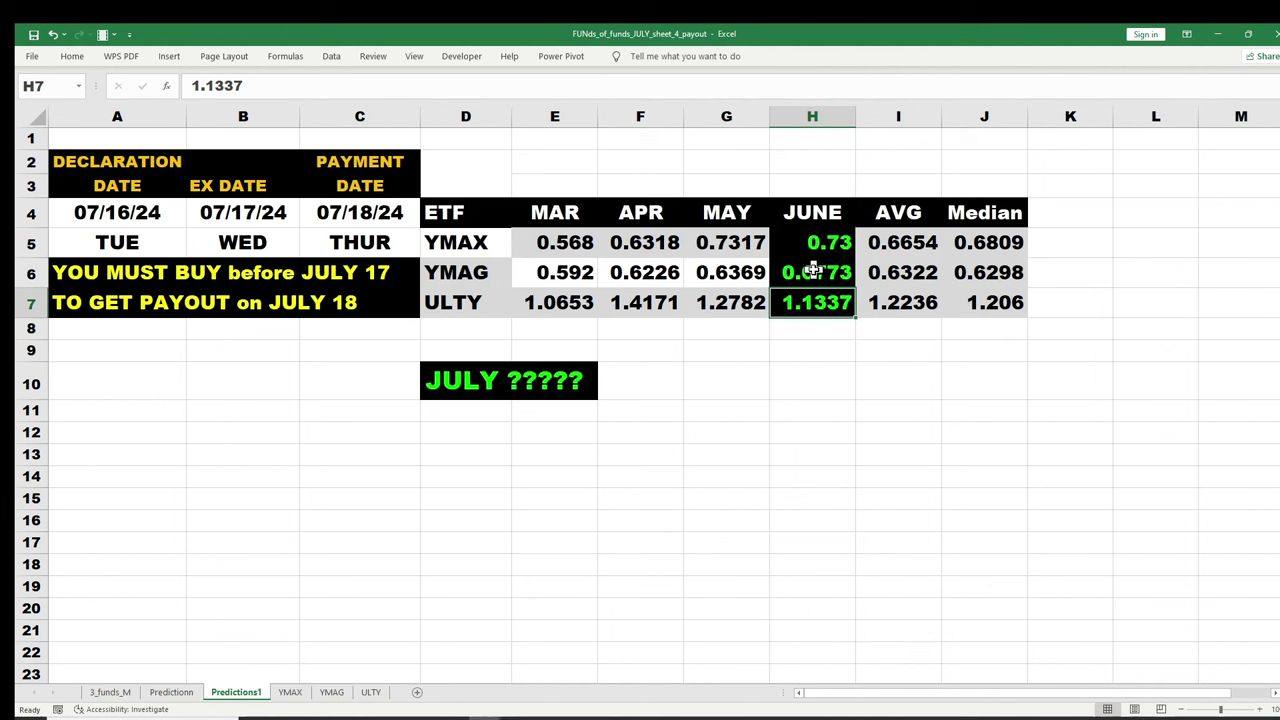
click(468, 243)
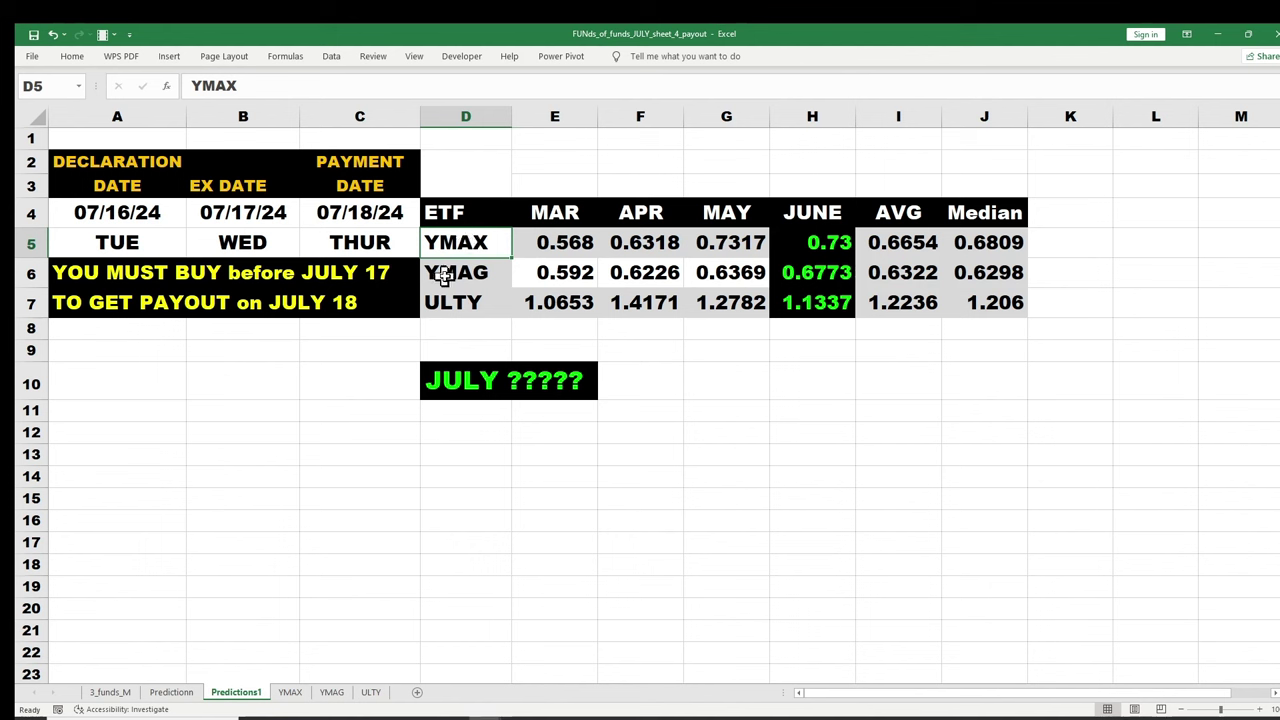
click(449, 278)
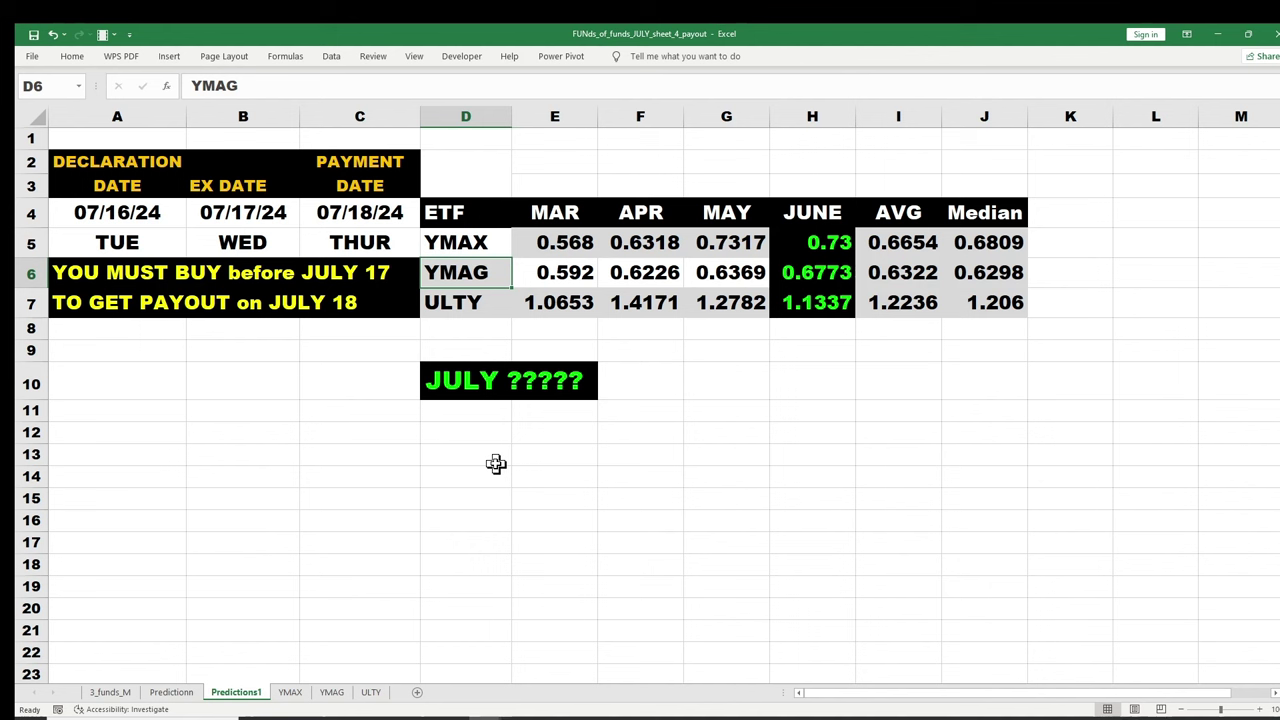
click(91, 213)
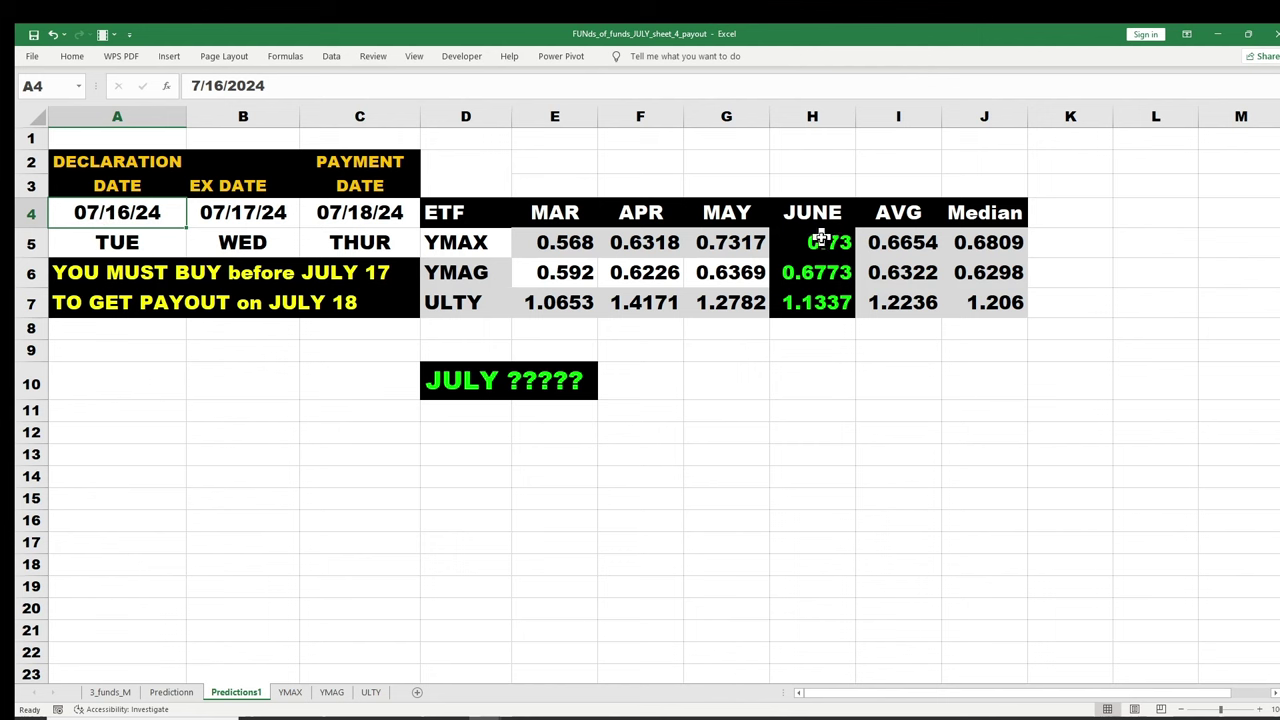
click(460, 252)
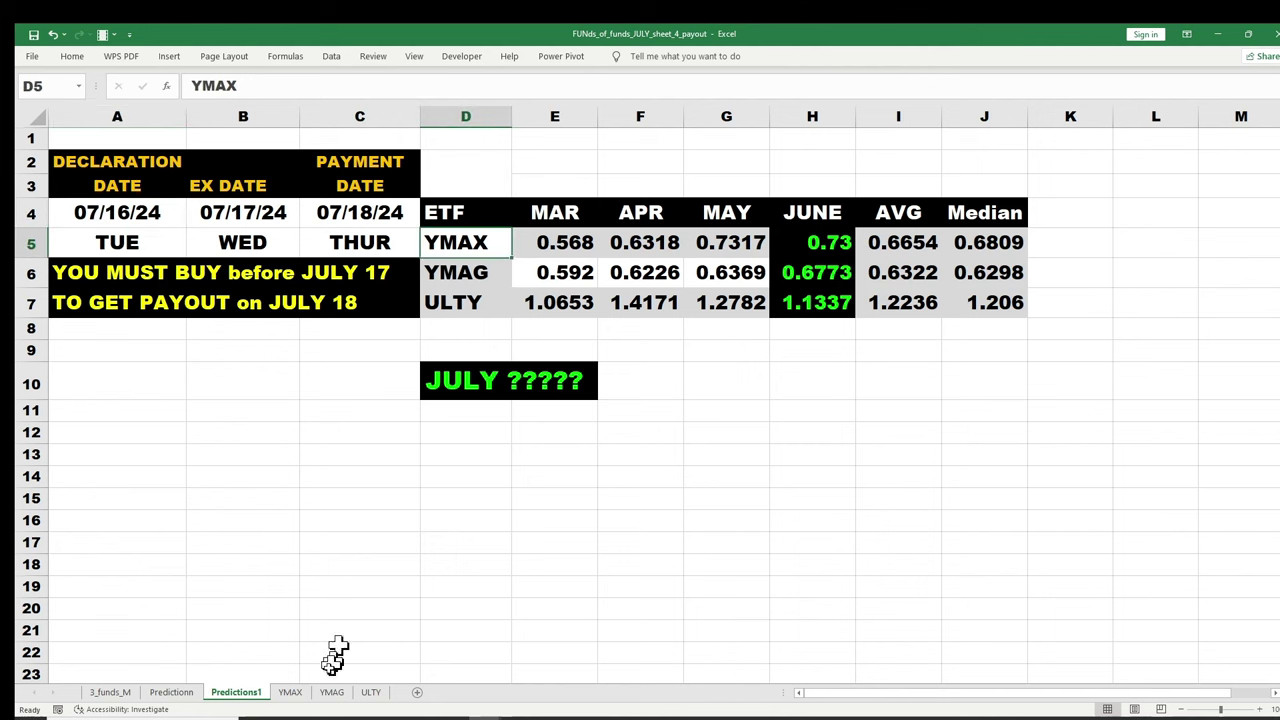
- On the YMAX sheet, review July pay for TSLY, OARK and NVDY, plus NVDY's shares and formulas
click(290, 692)
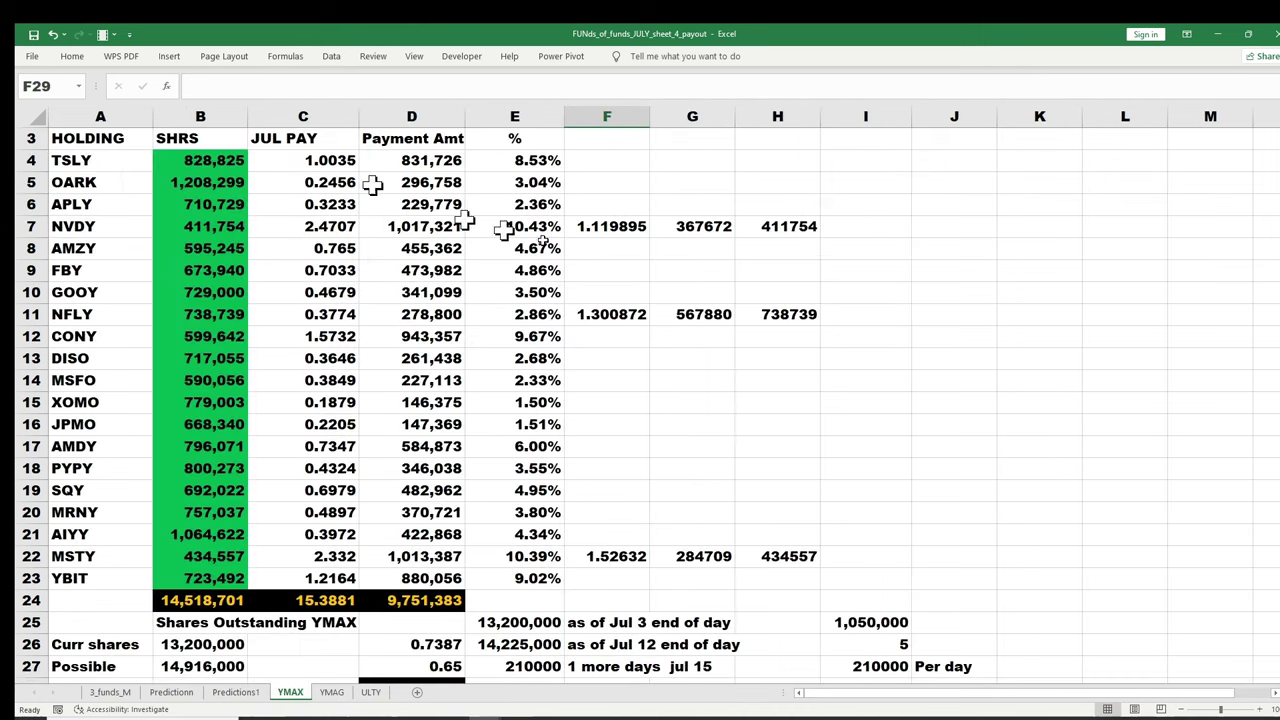
scroll(650, 400, up, 1)
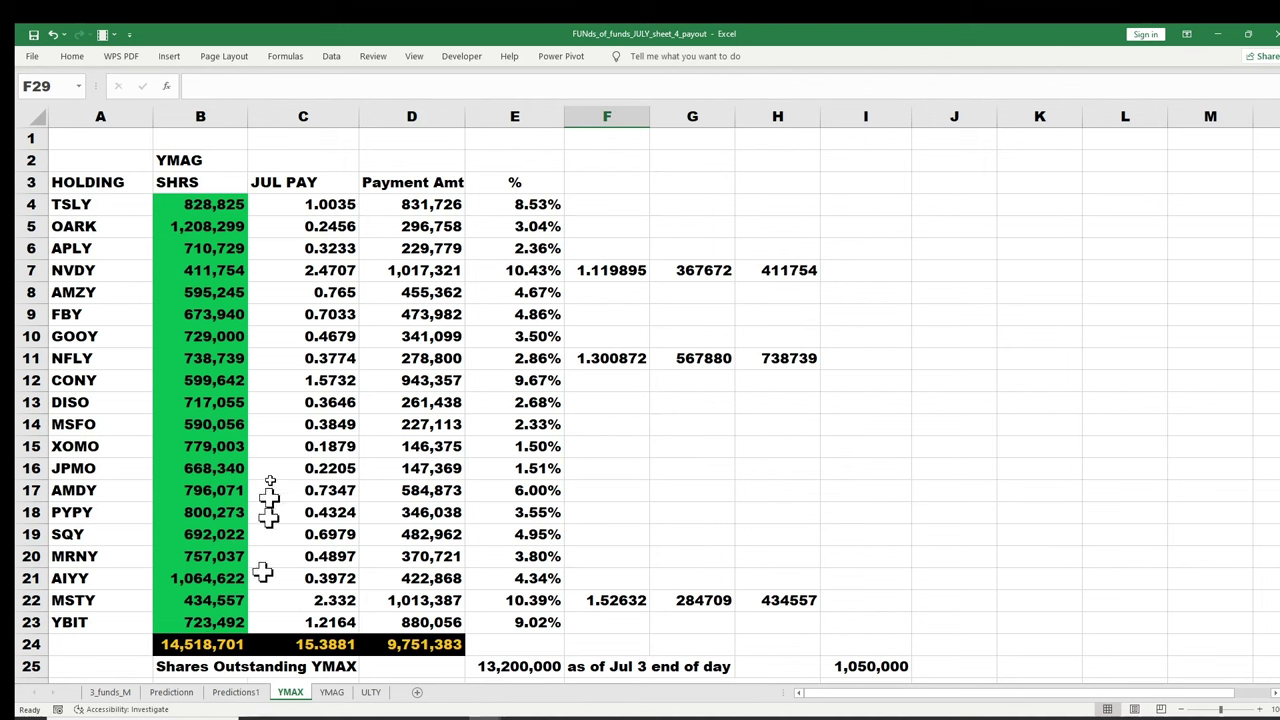
click(333, 204)
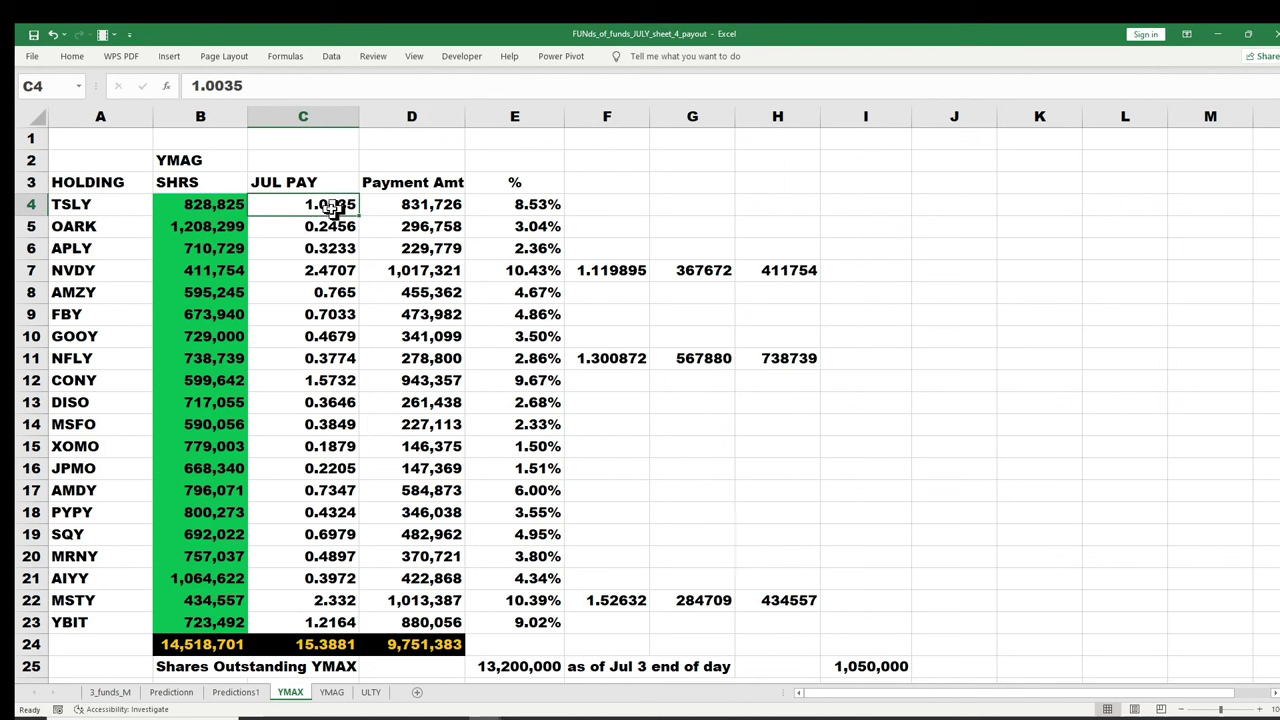
click(335, 227)
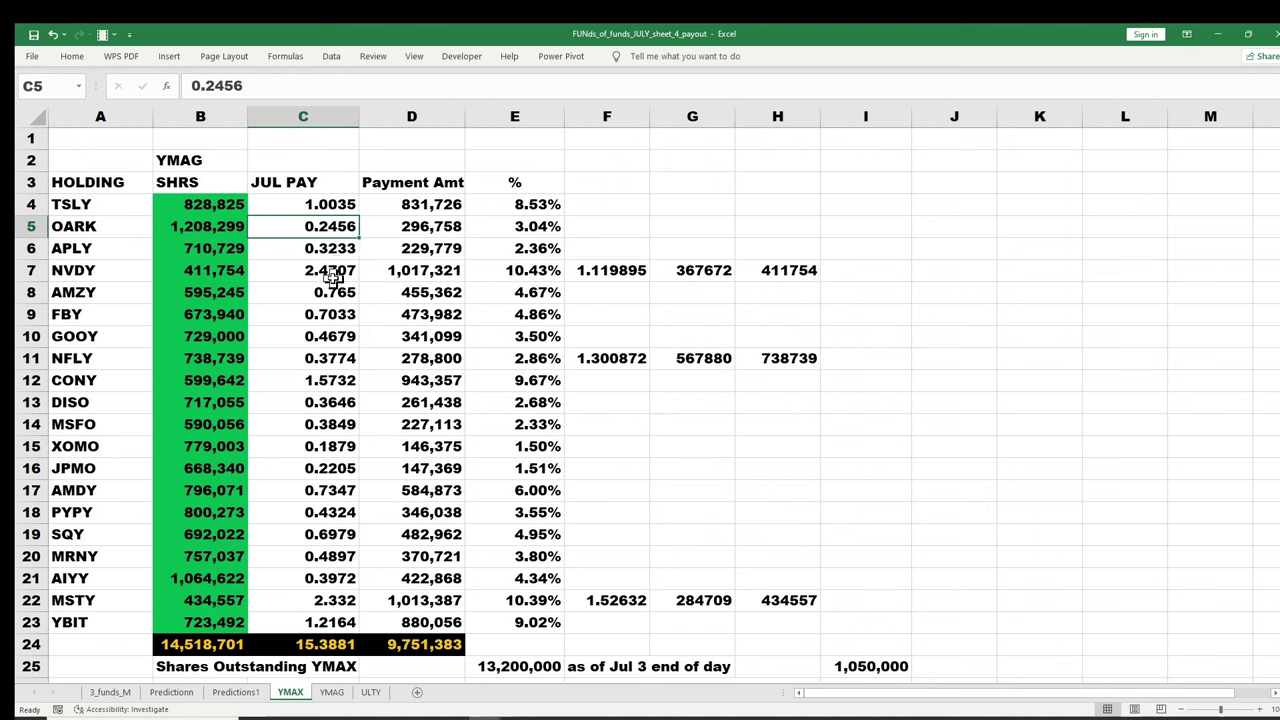
click(337, 274)
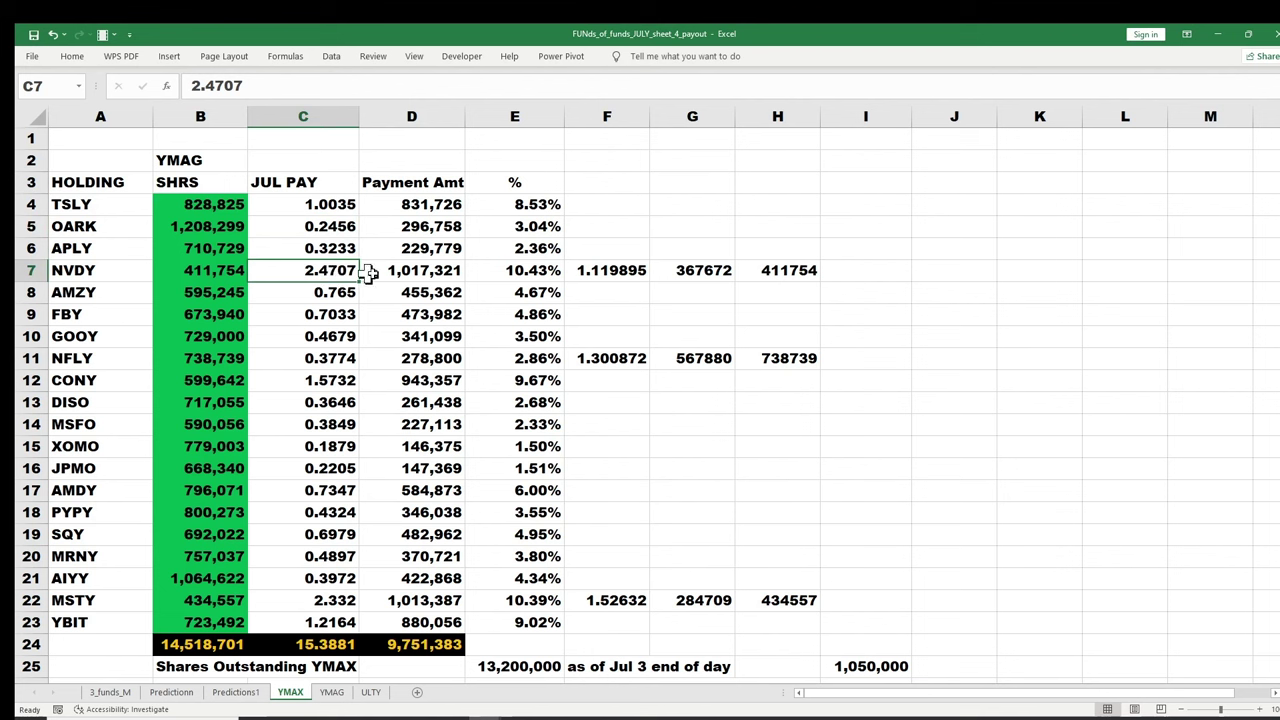
click(540, 272)
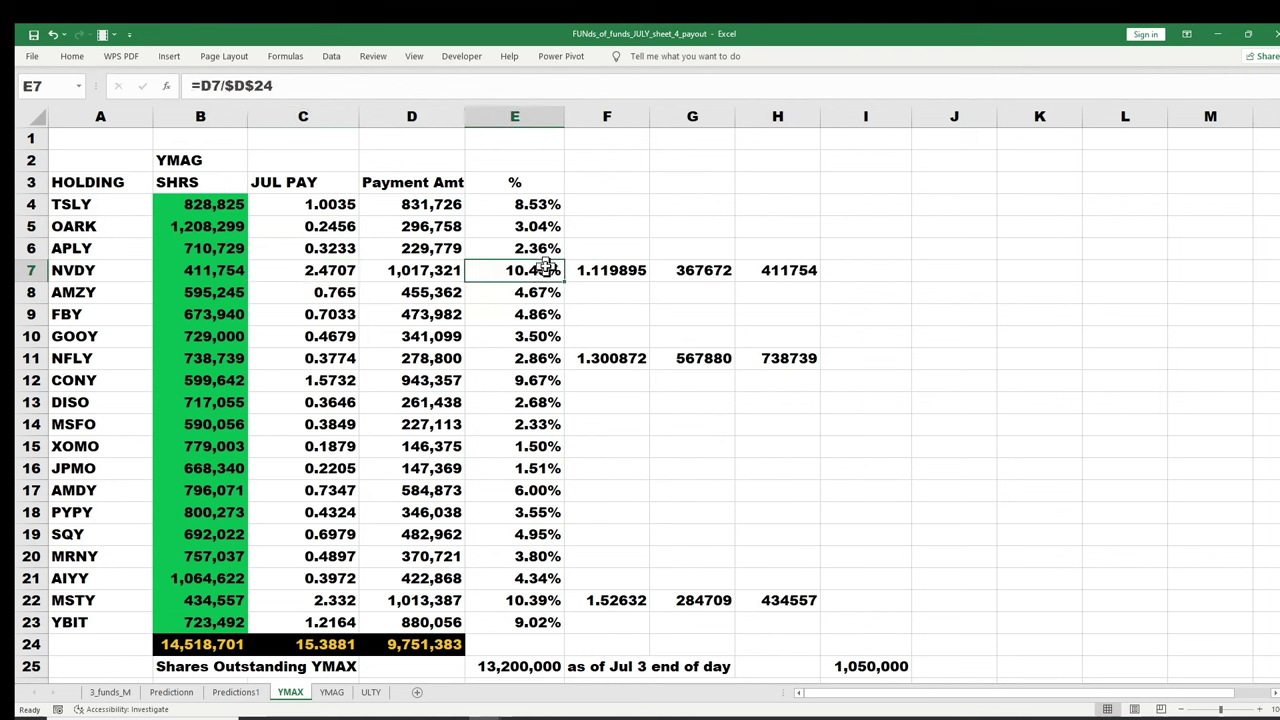
click(345, 270)
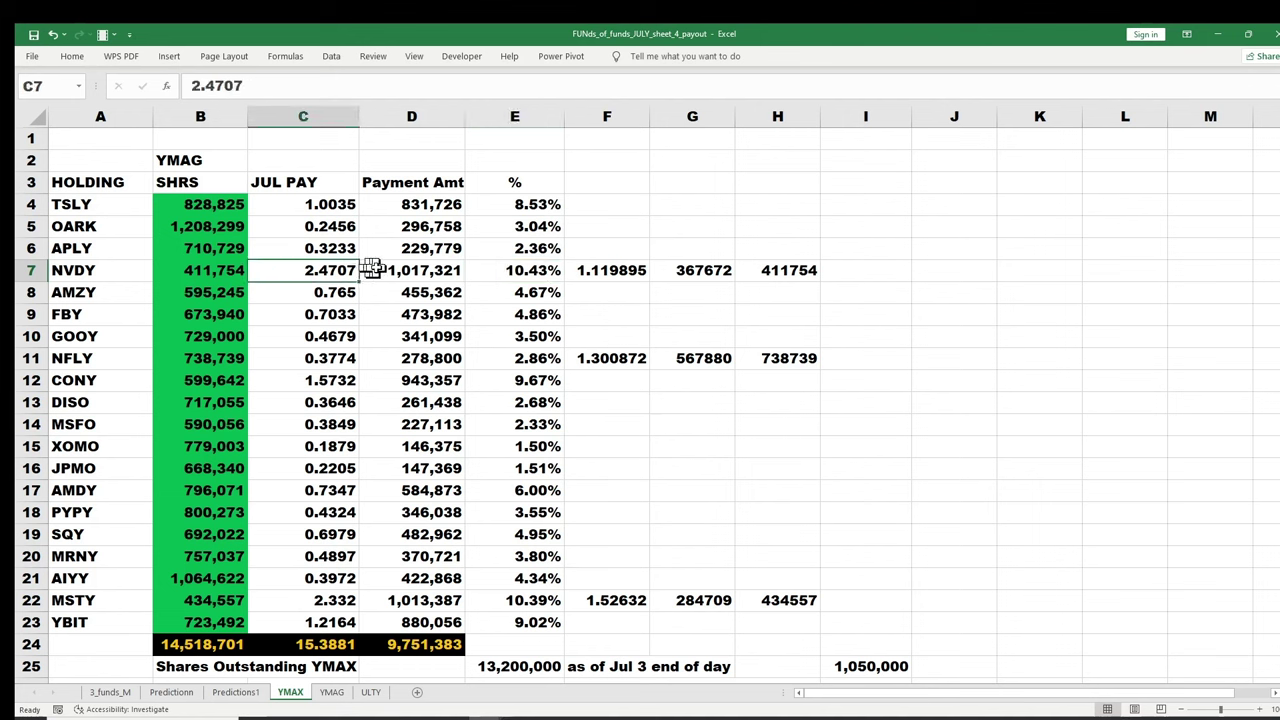
click(204, 268)
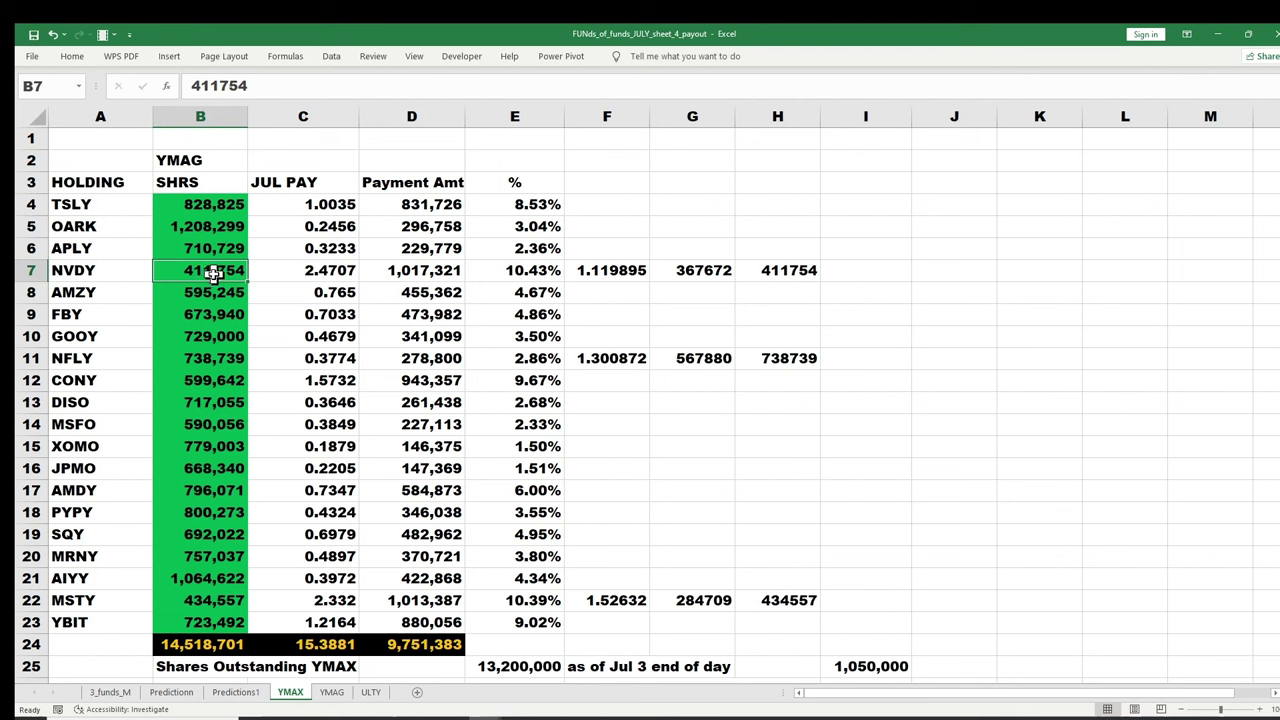
click(313, 272)
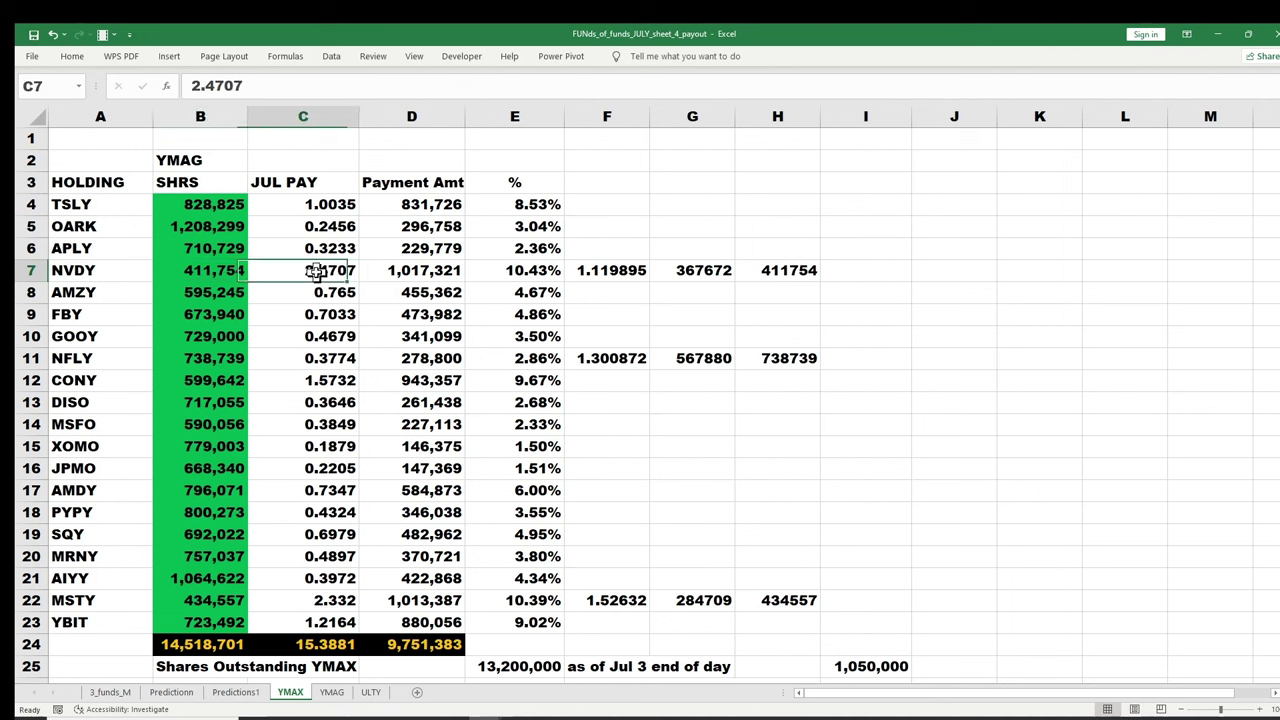
click(428, 270)
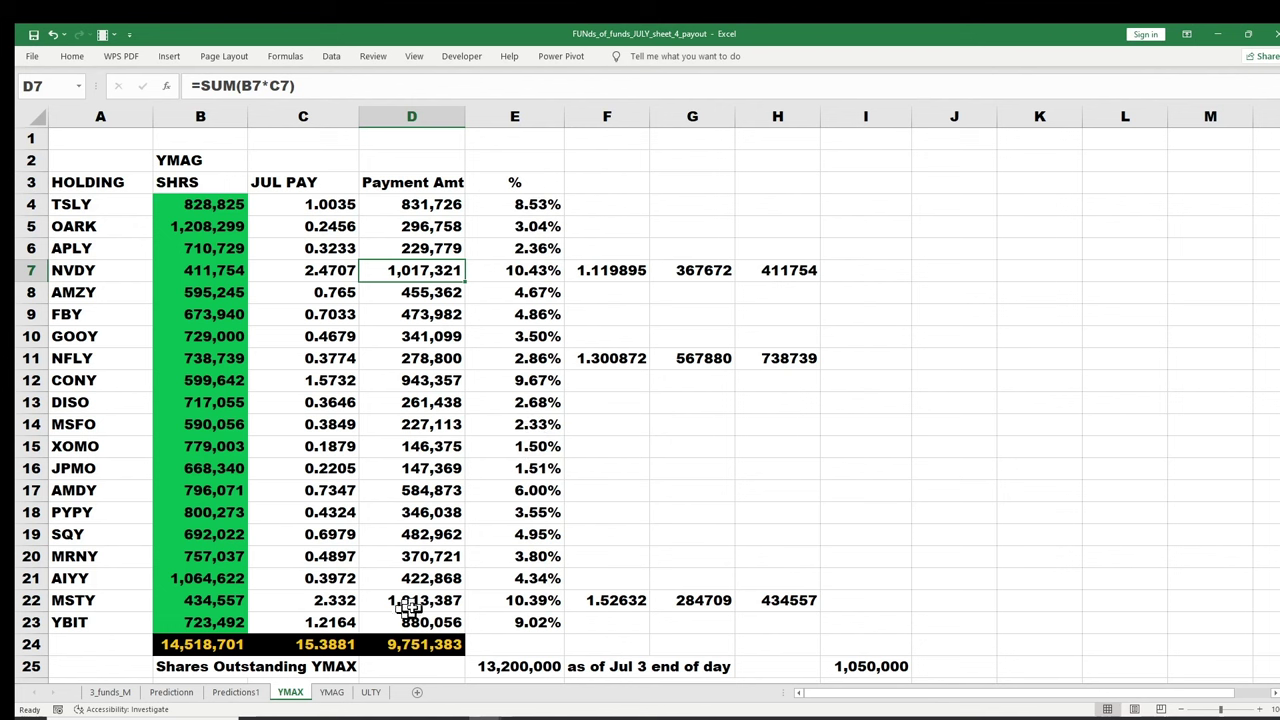
- Review MSTY and YBIT shares, pay and percentage formulas, and the 9,751,383 payment total
click(213, 598)
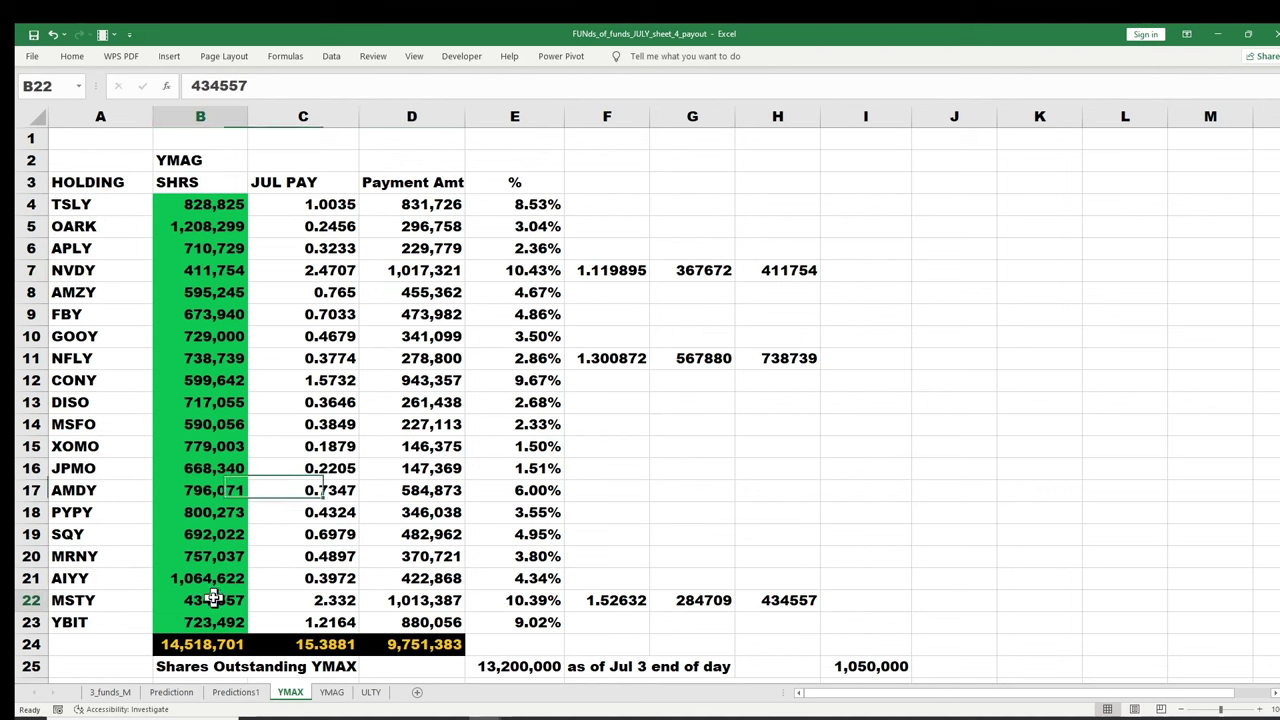
click(517, 600)
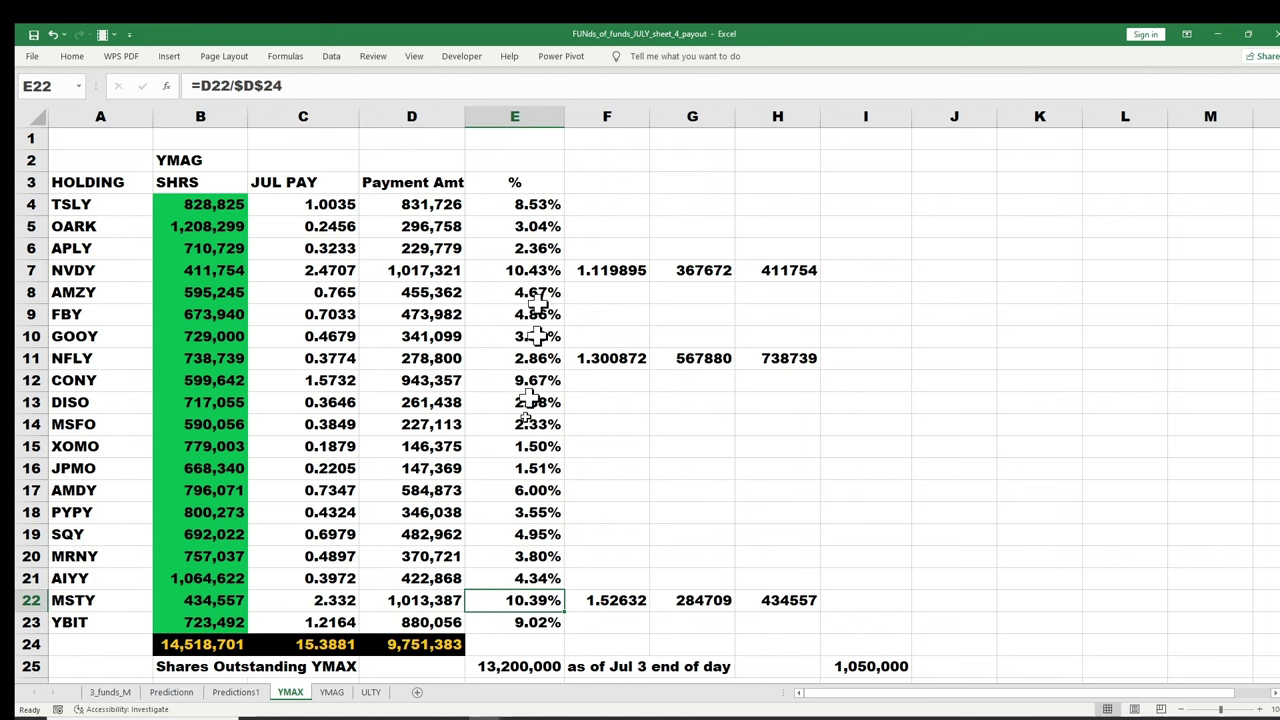
click(524, 622)
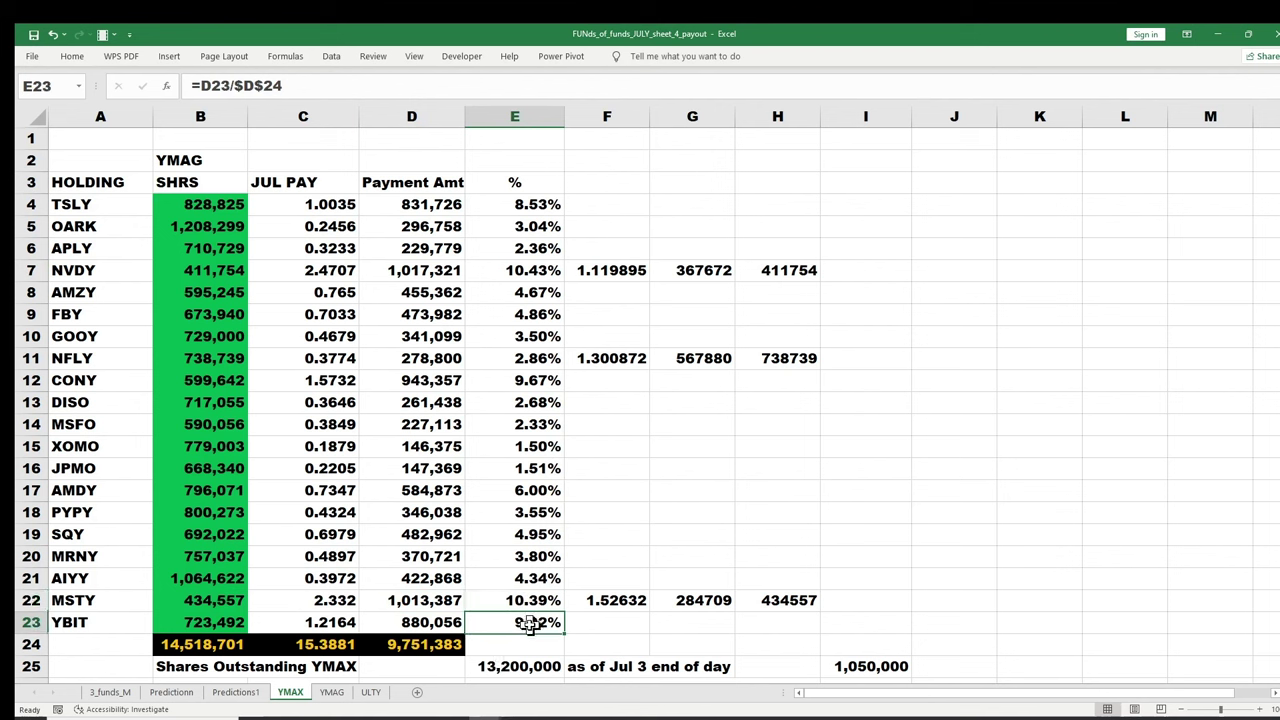
click(330, 624)
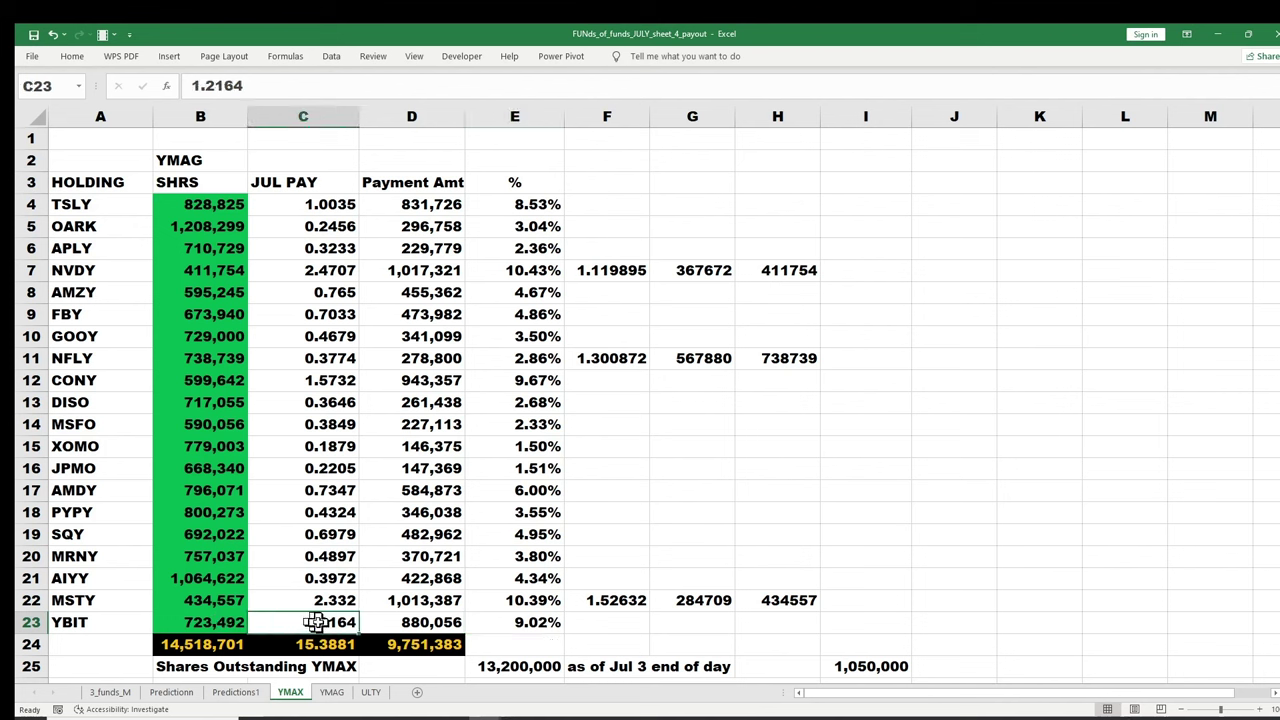
click(420, 622)
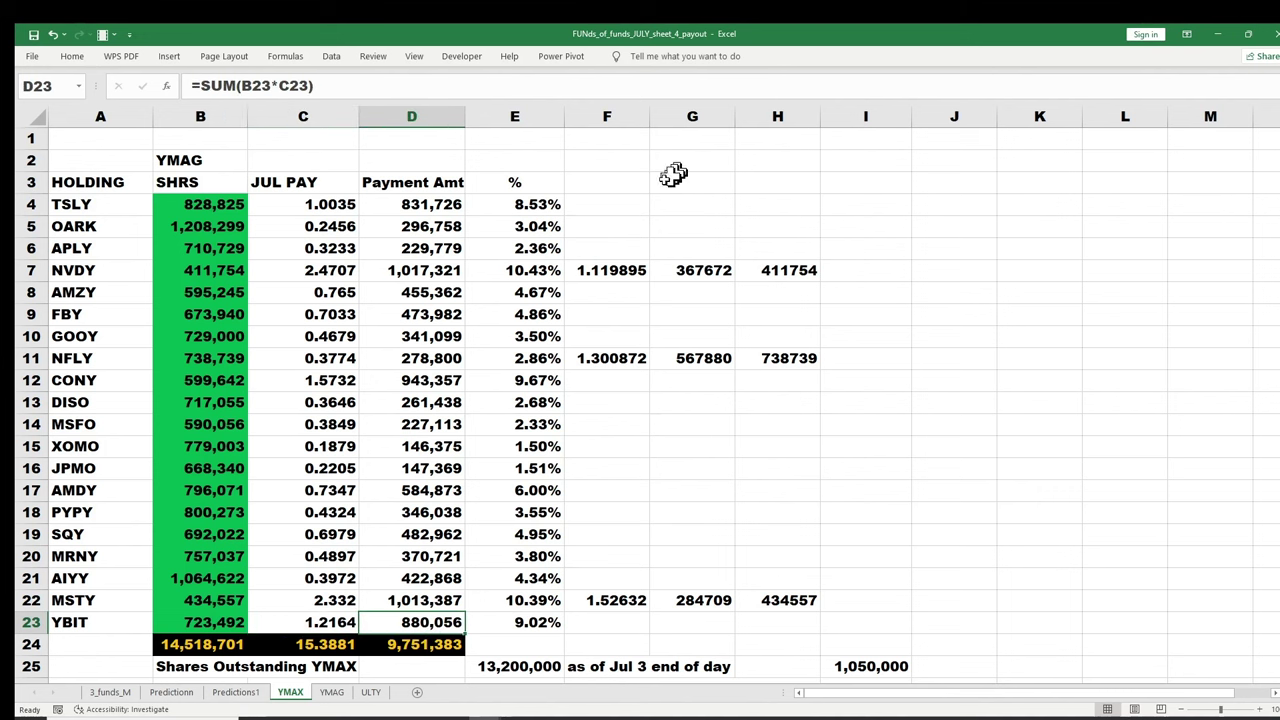
click(407, 648)
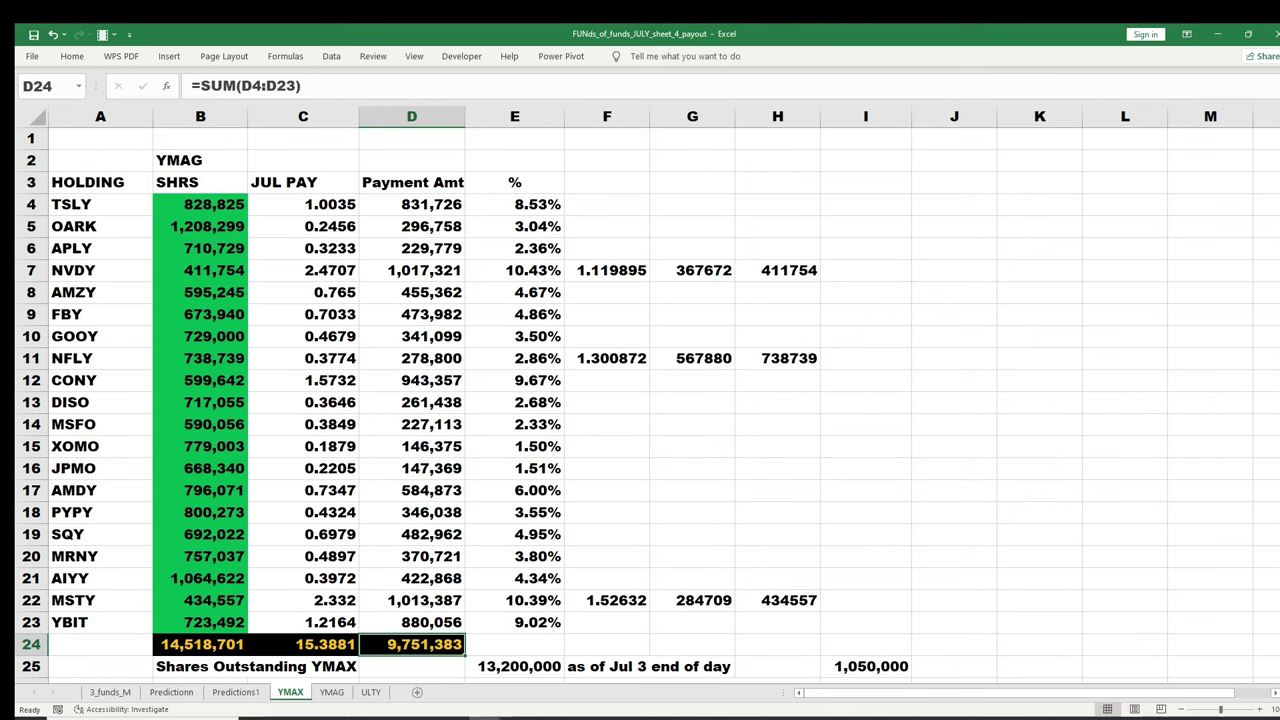
- Review YMAX shares outstanding: 14,225,000 as of Jul 12, growing 210,000 per day
scroll(1270, 570, down, 2)
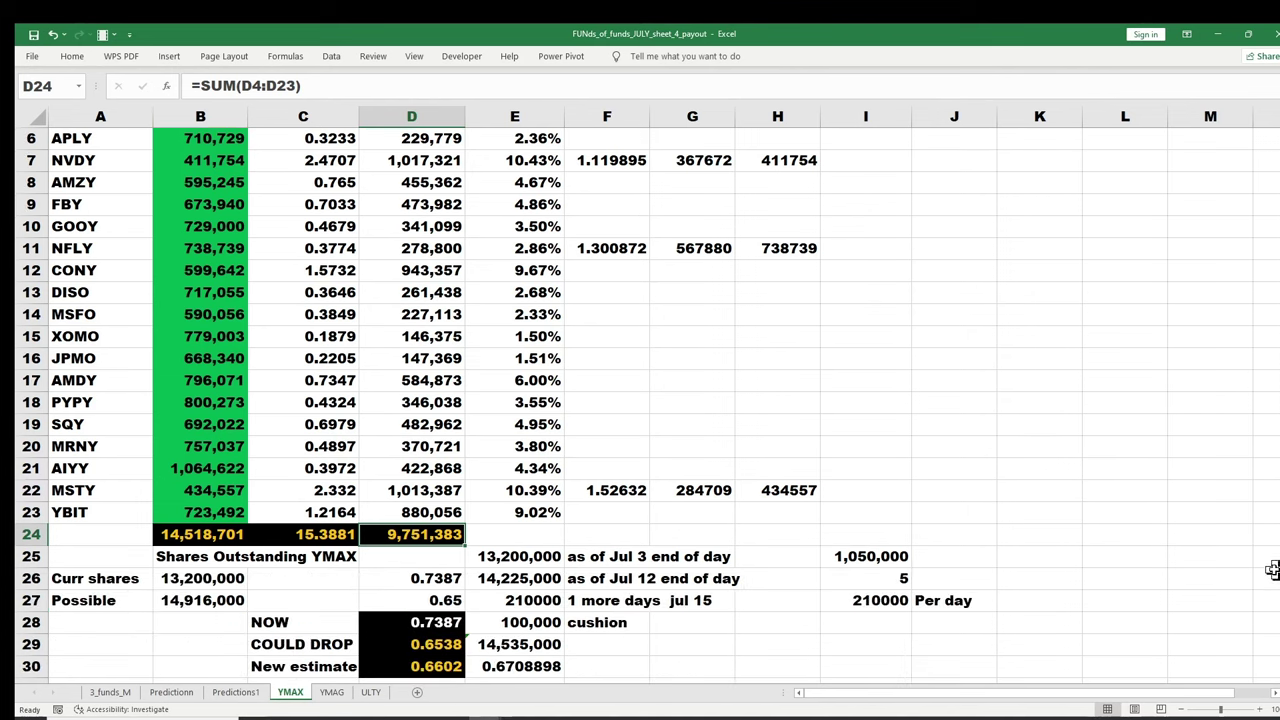
click(527, 557)
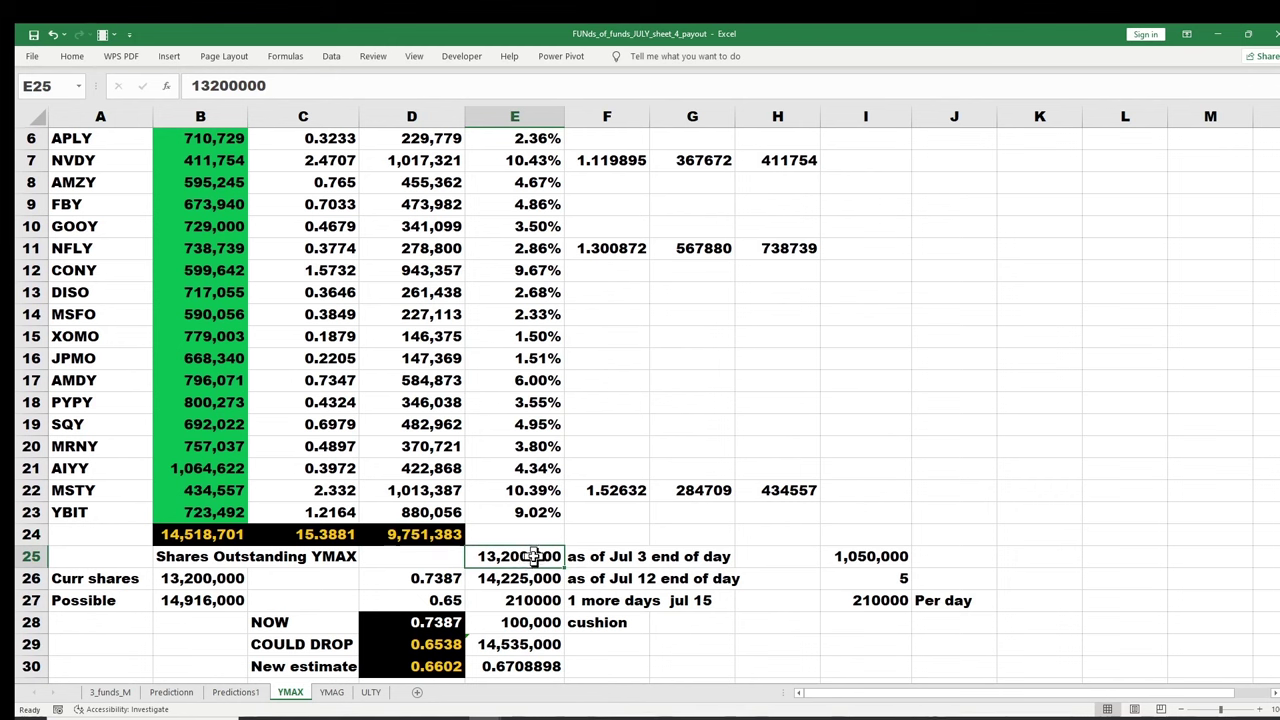
click(533, 581)
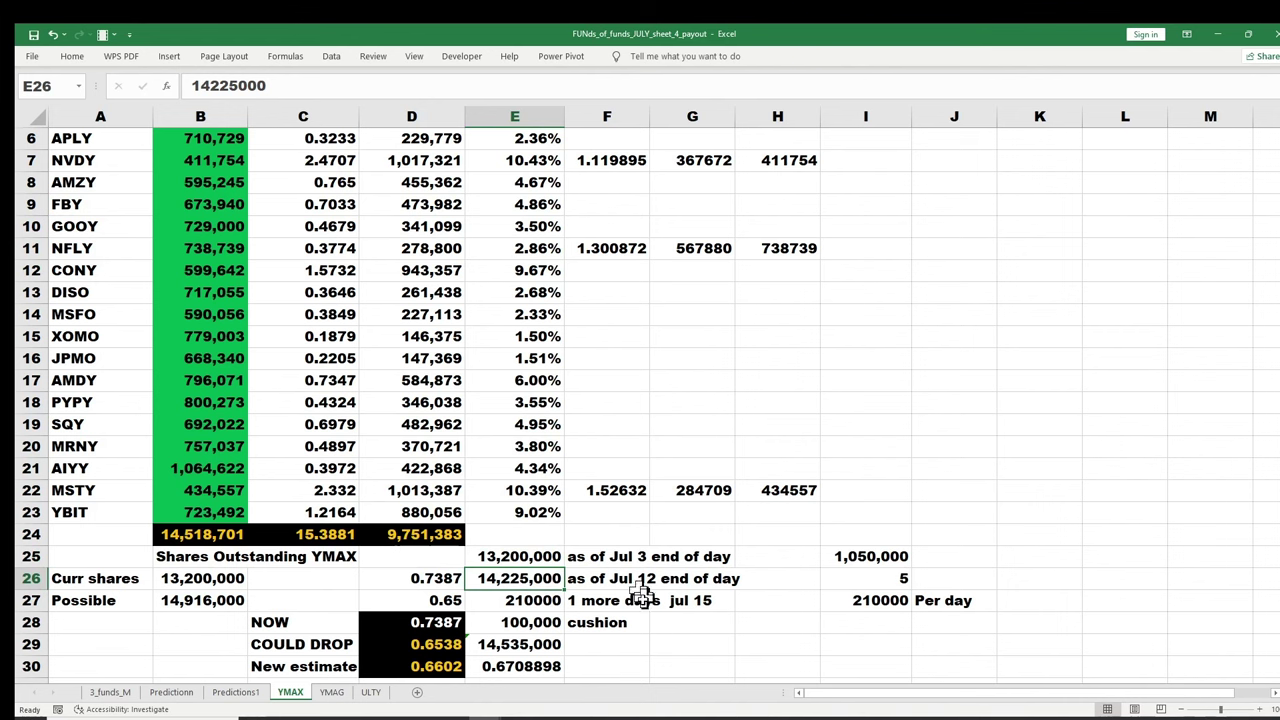
click(520, 601)
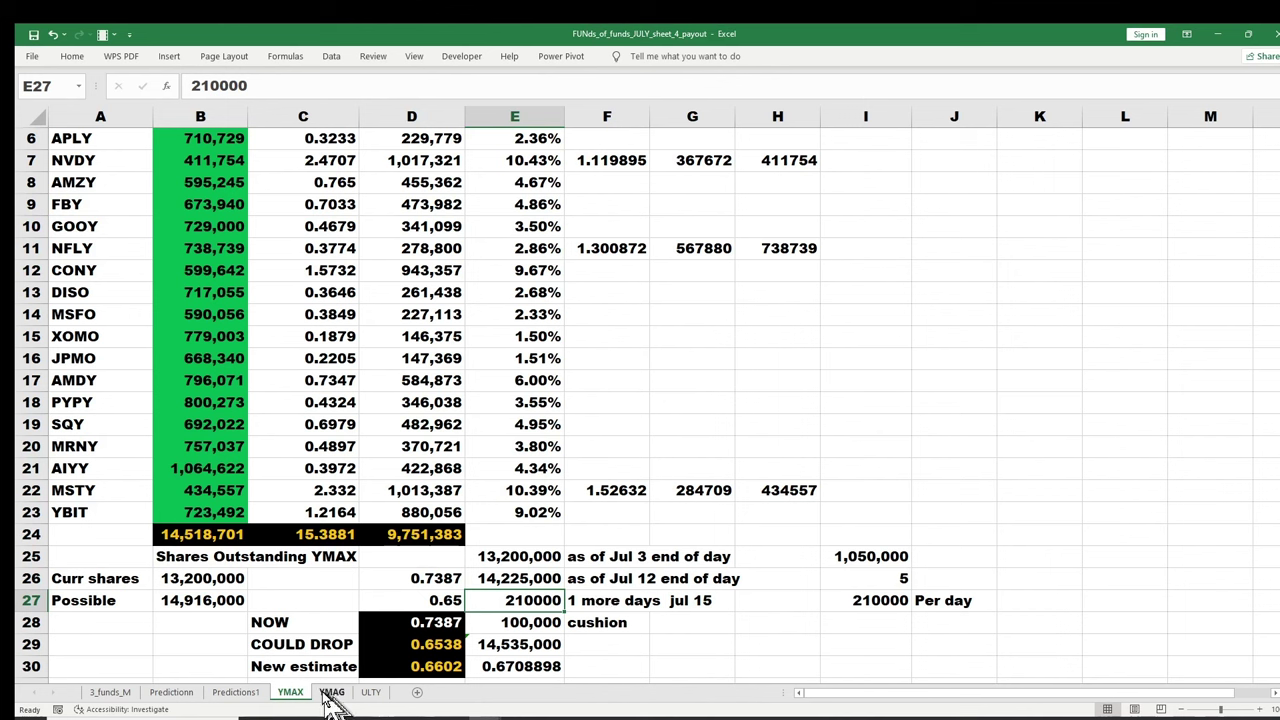
- On Predictions1, review the July dates: declaration 7/16 (TUE), ex-date 7/17, payment 7/18/2024, then return to YMAX
click(236, 692)
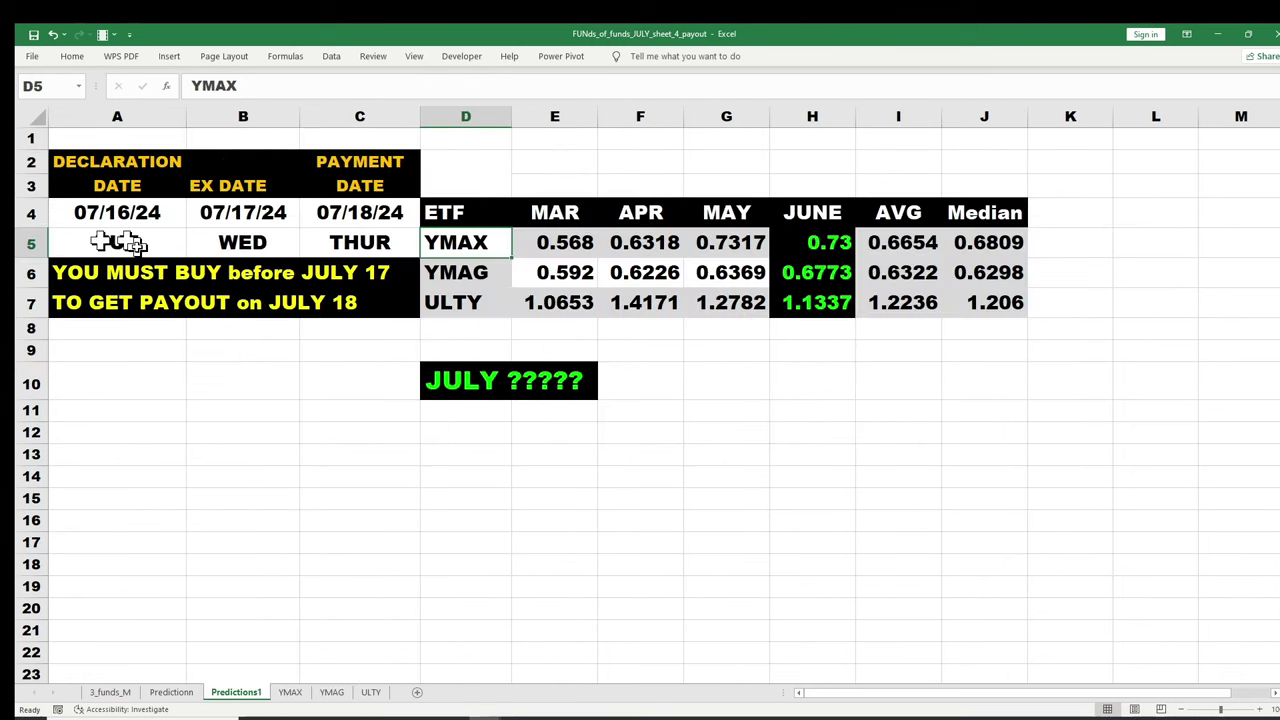
click(123, 211)
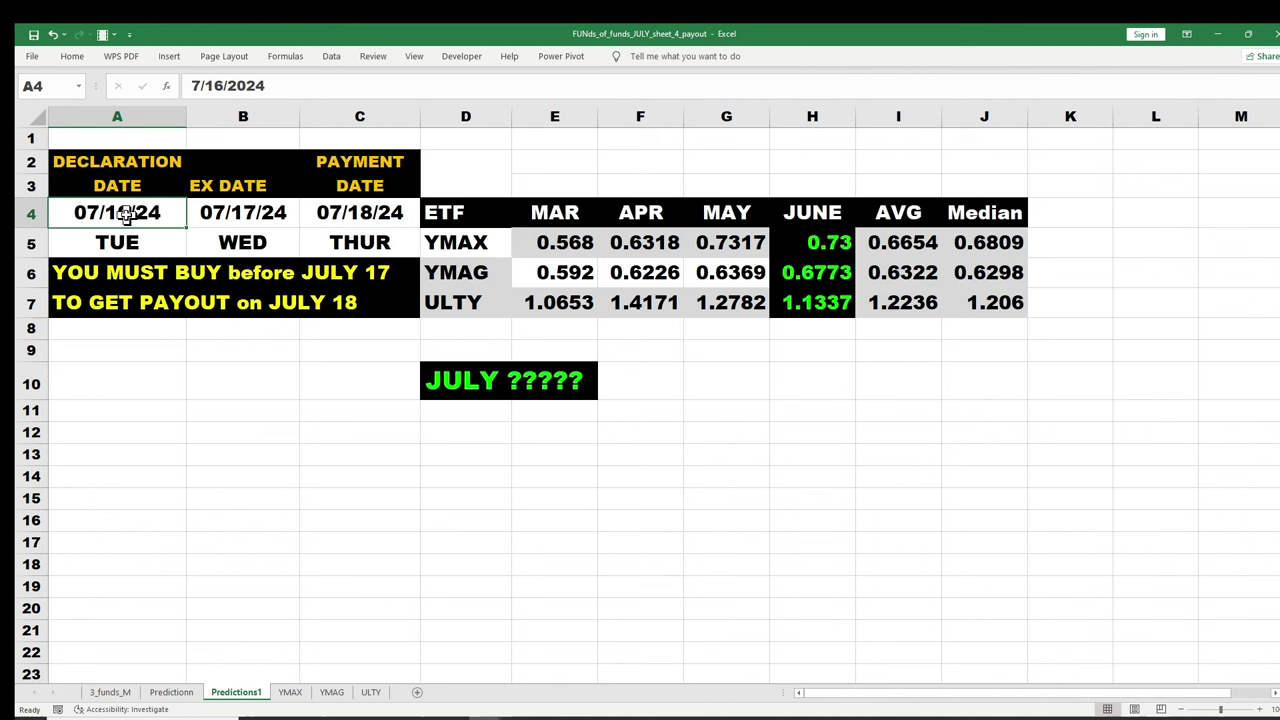
click(257, 212)
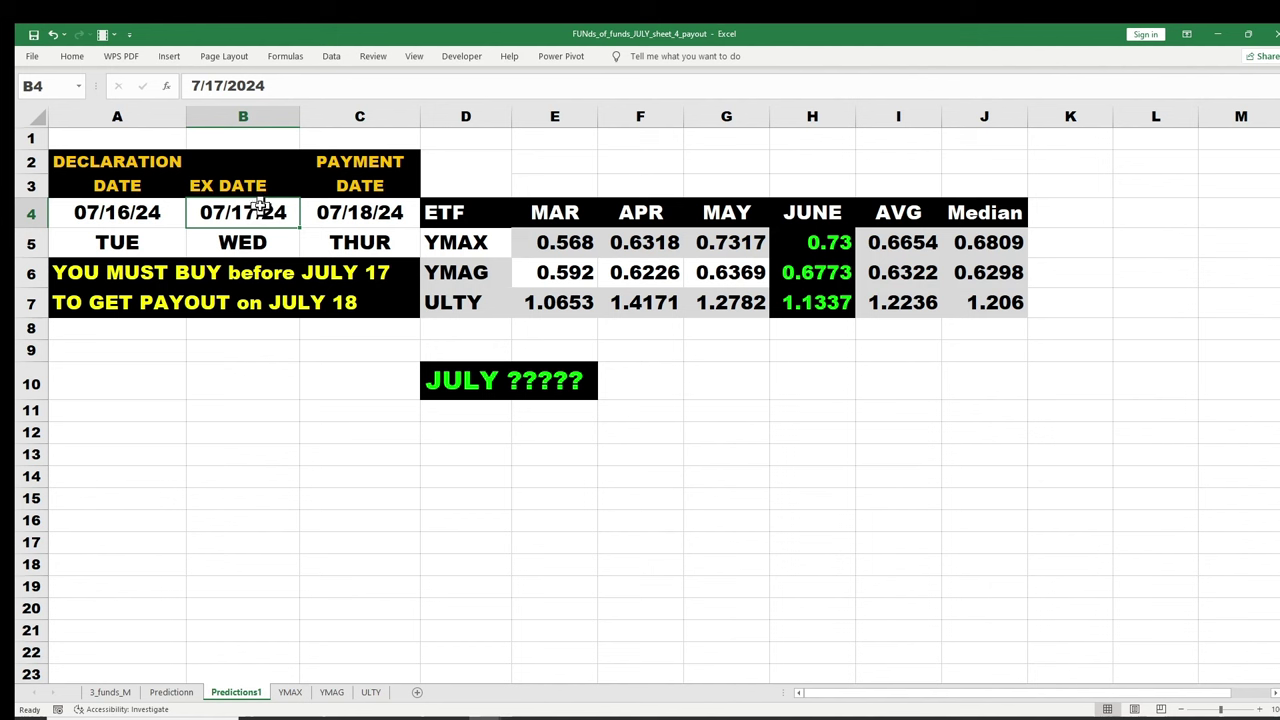
click(325, 216)
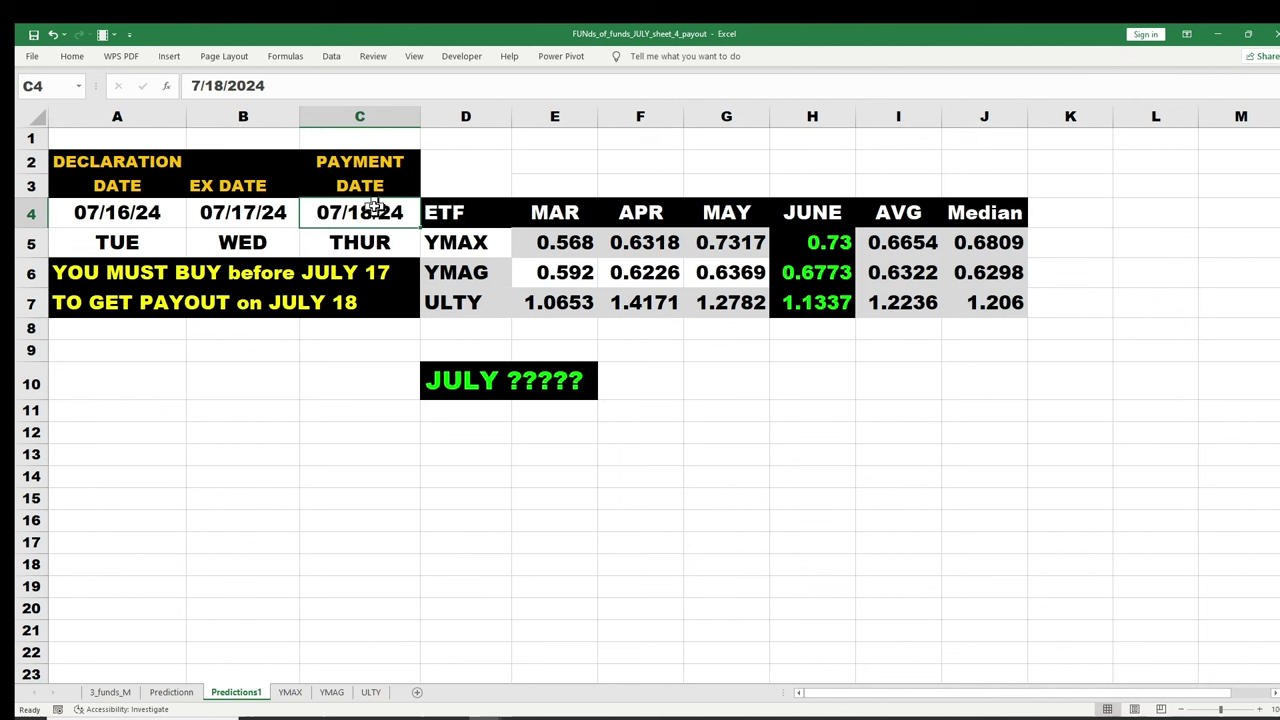
click(144, 217)
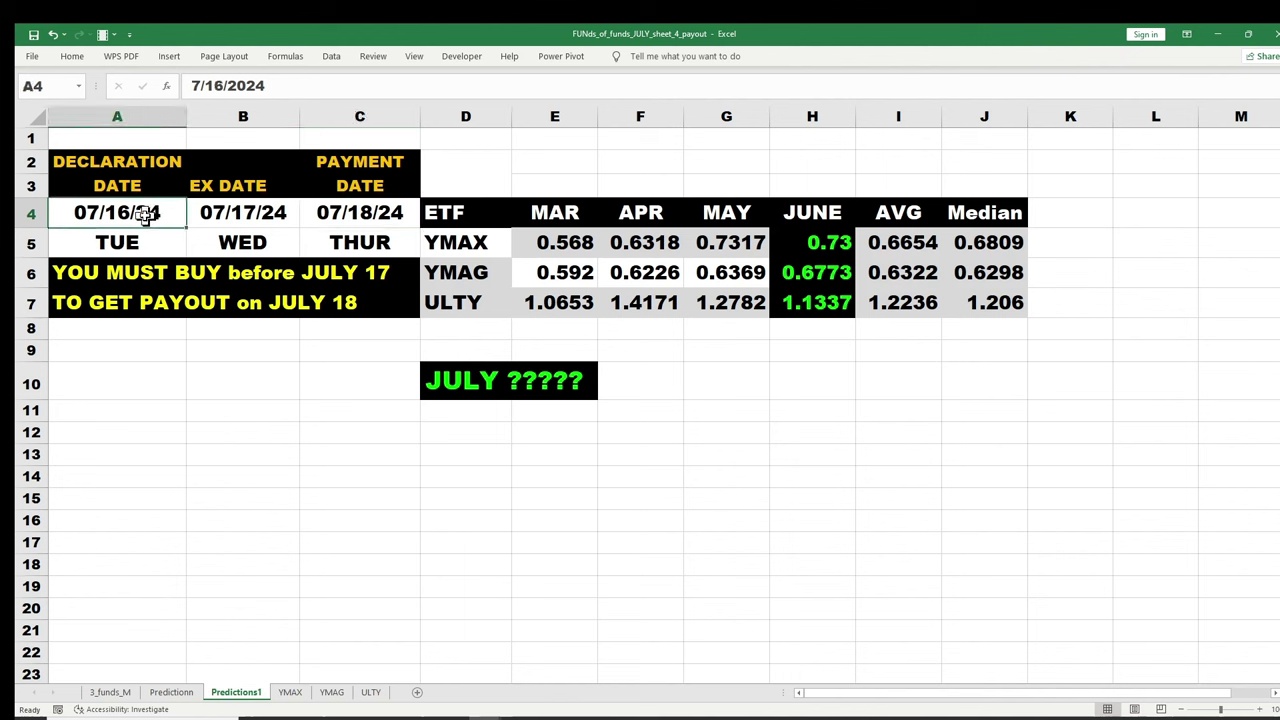
click(334, 206)
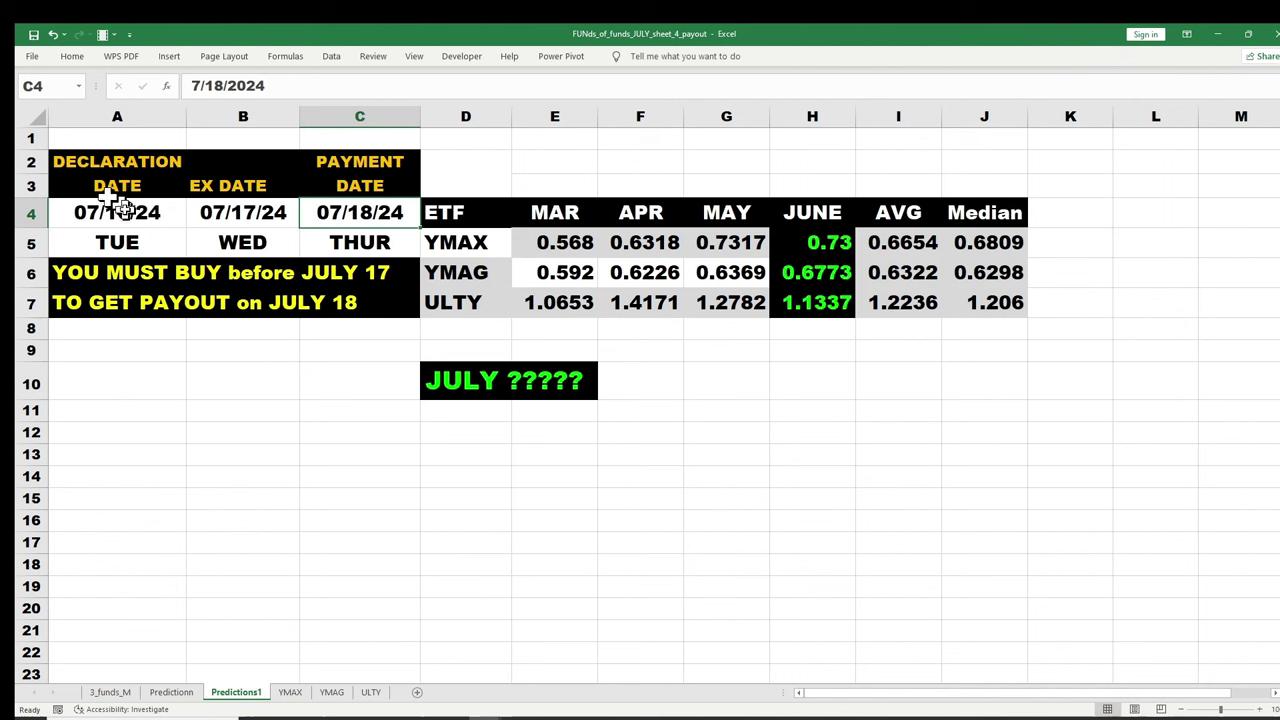
click(117, 243)
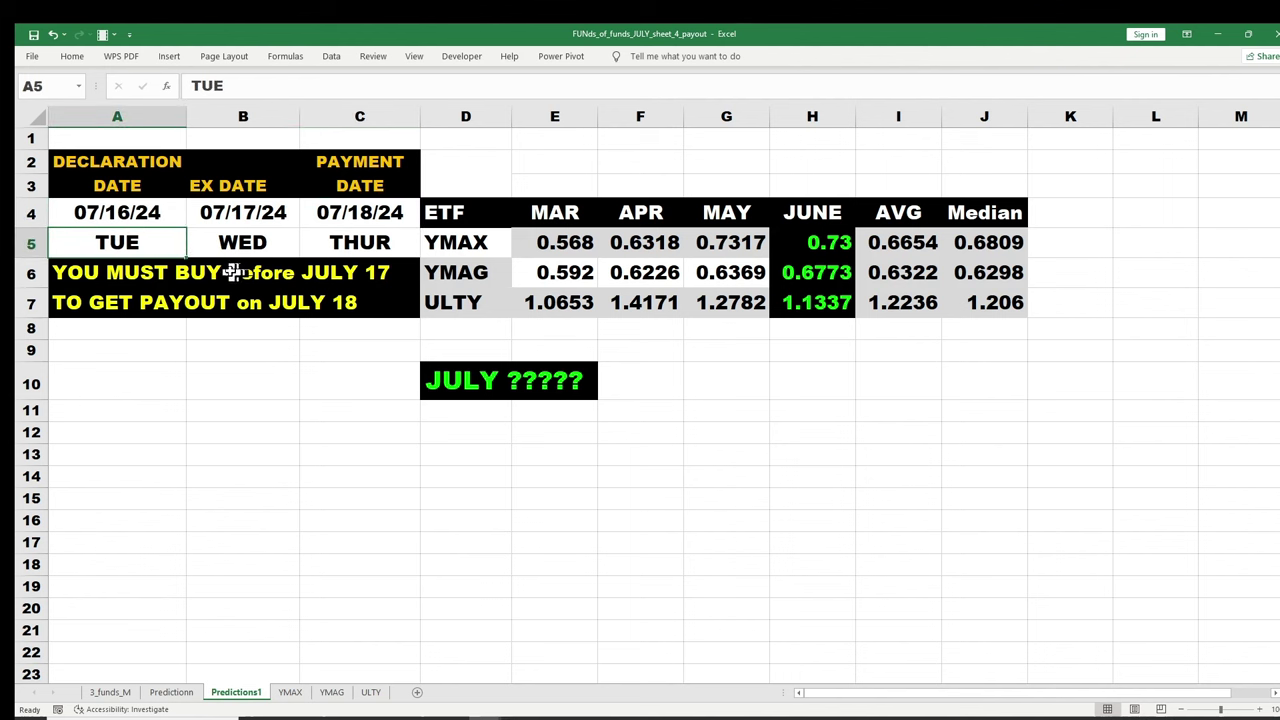
click(111, 220)
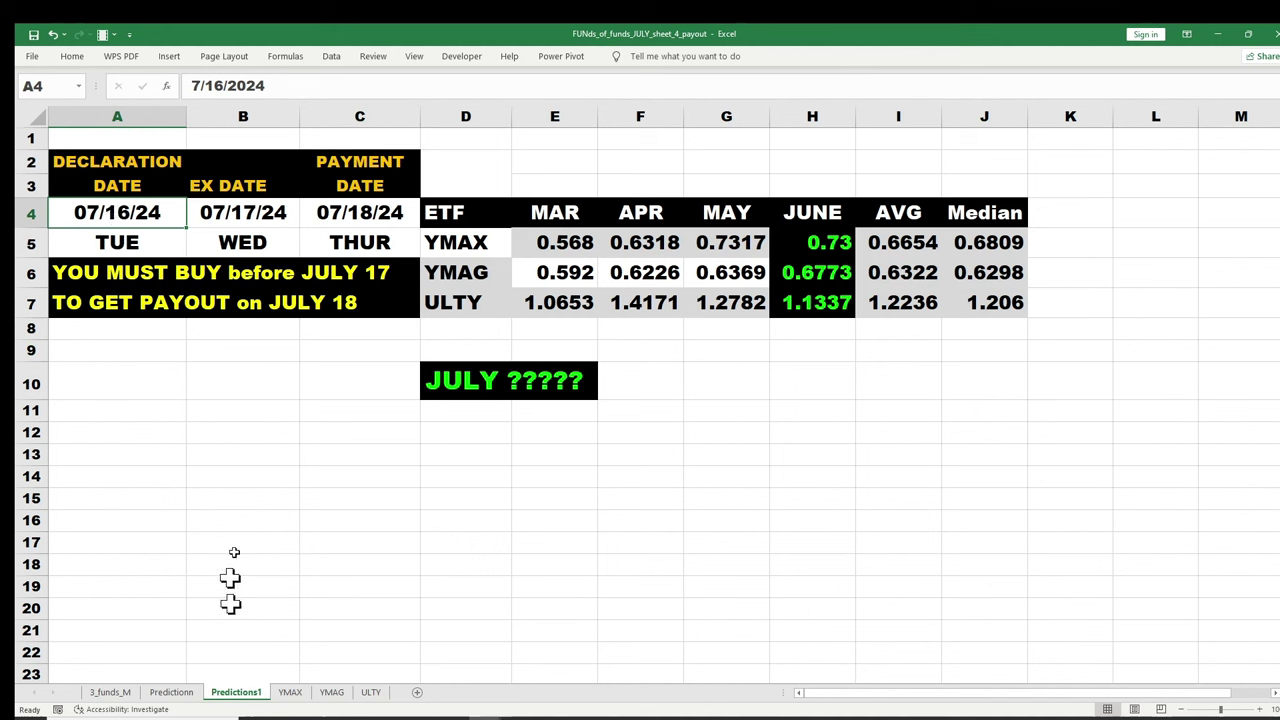
click(237, 220)
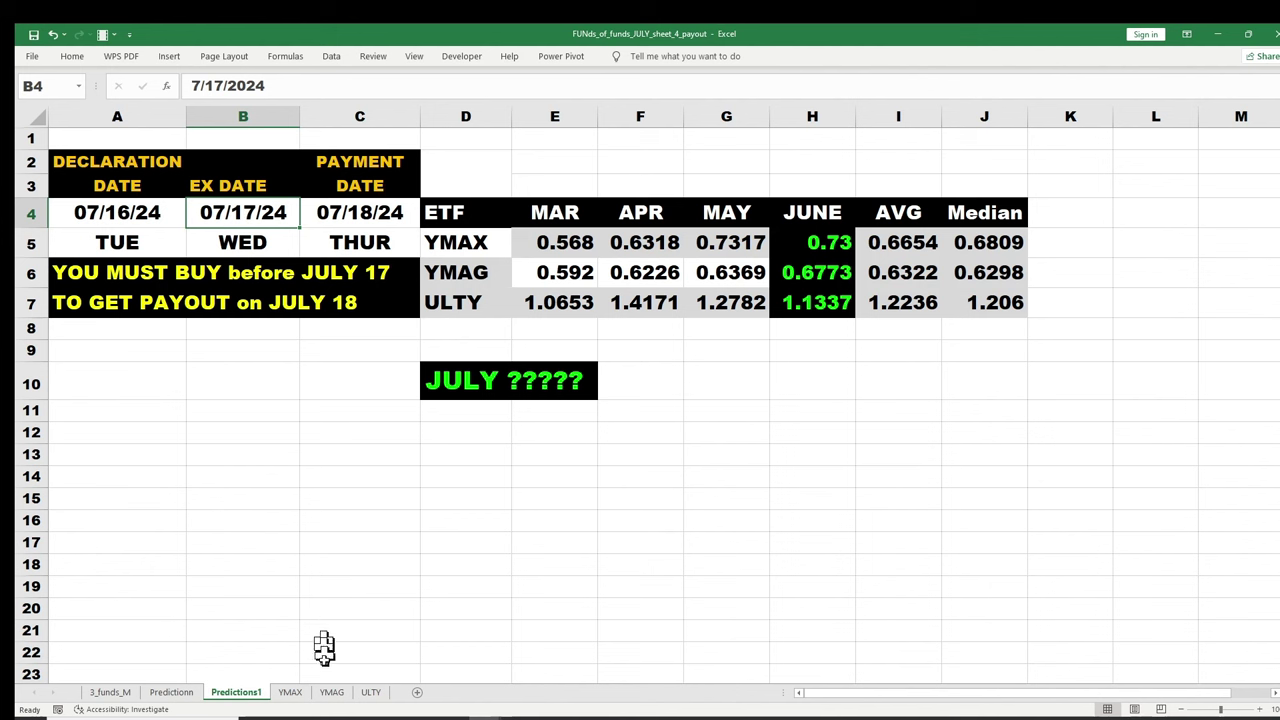
click(291, 693)
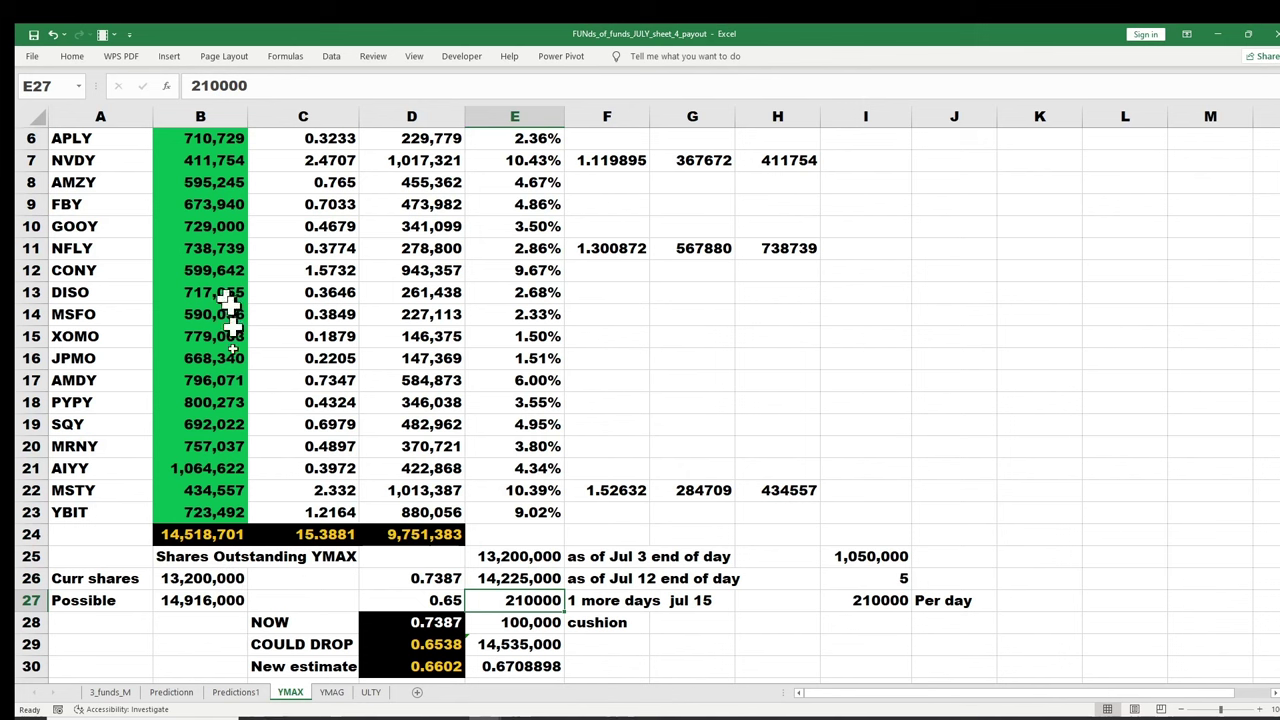
- Review the YMAX projections (210,000 per day, 100,000 cushion, share total, COULD DROP estimate), then switch to YMAG
click(420, 540)
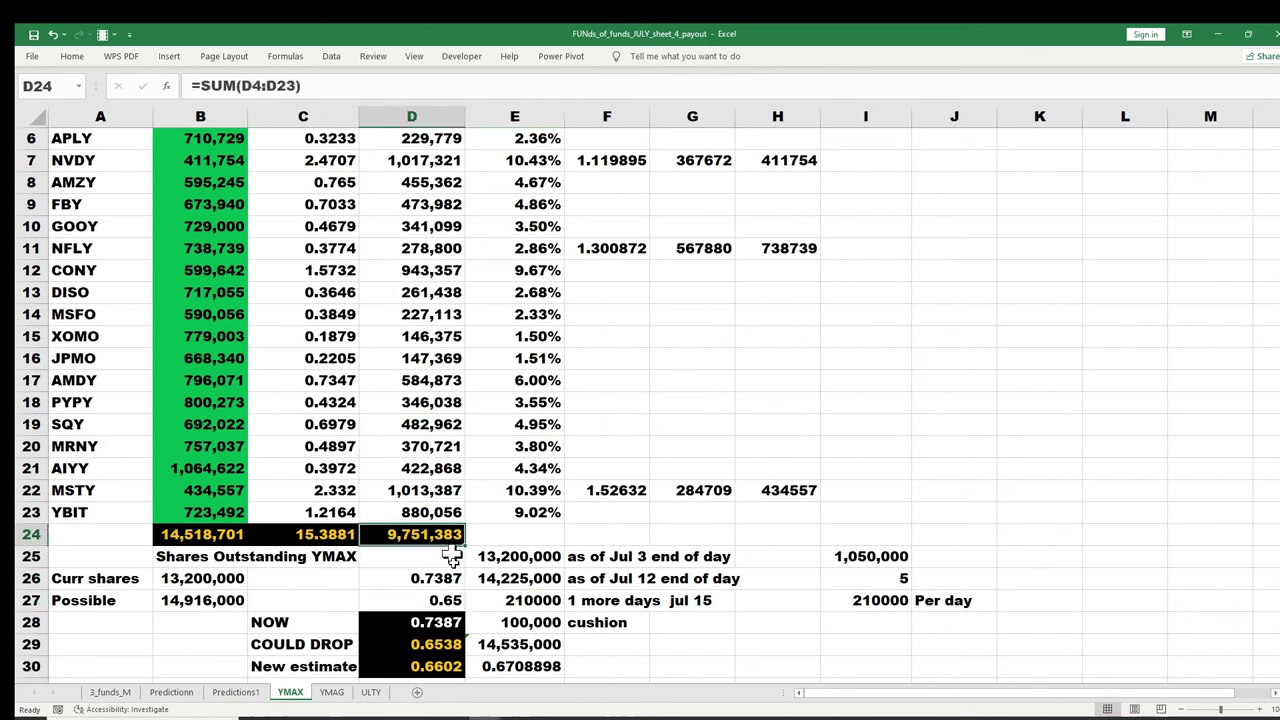
click(508, 602)
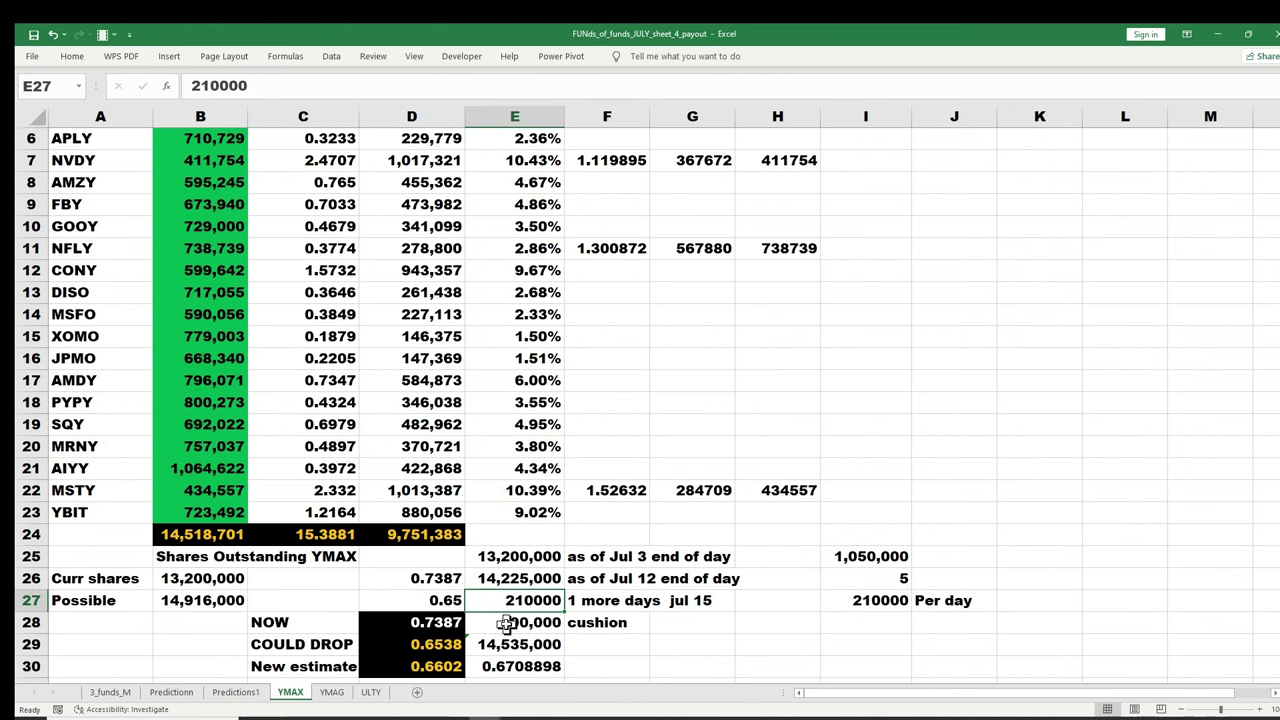
click(506, 622)
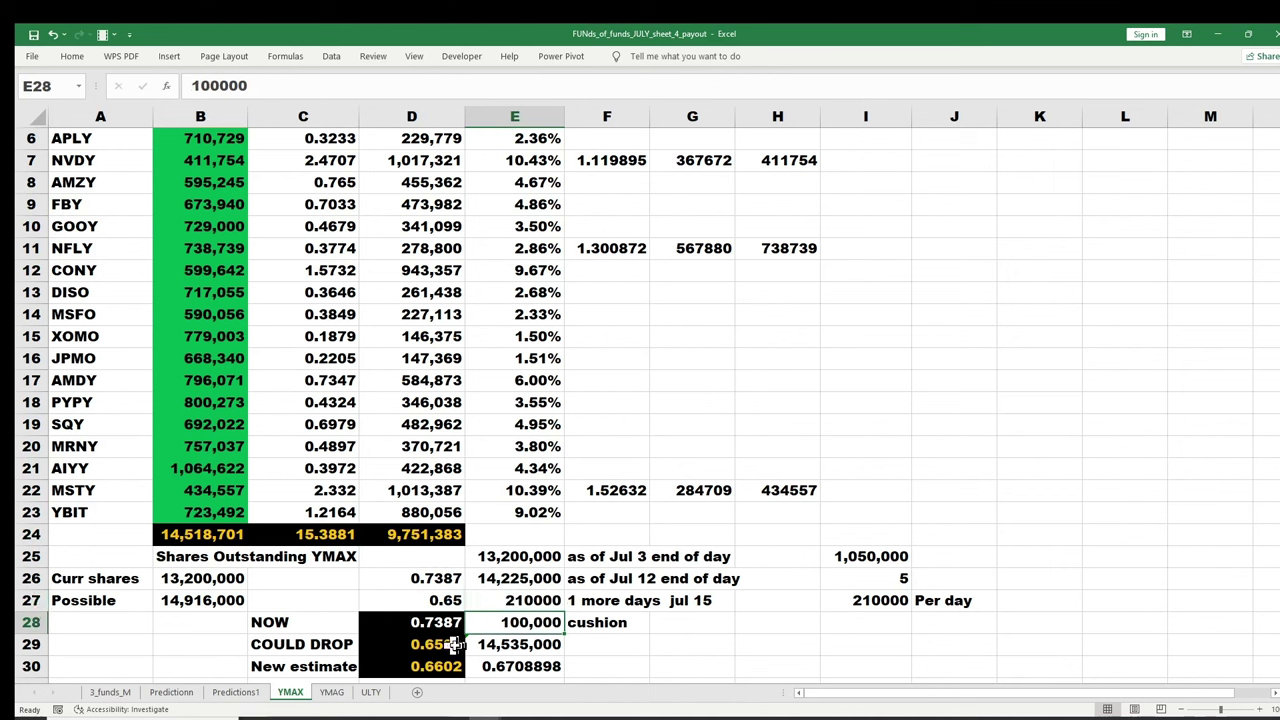
click(487, 644)
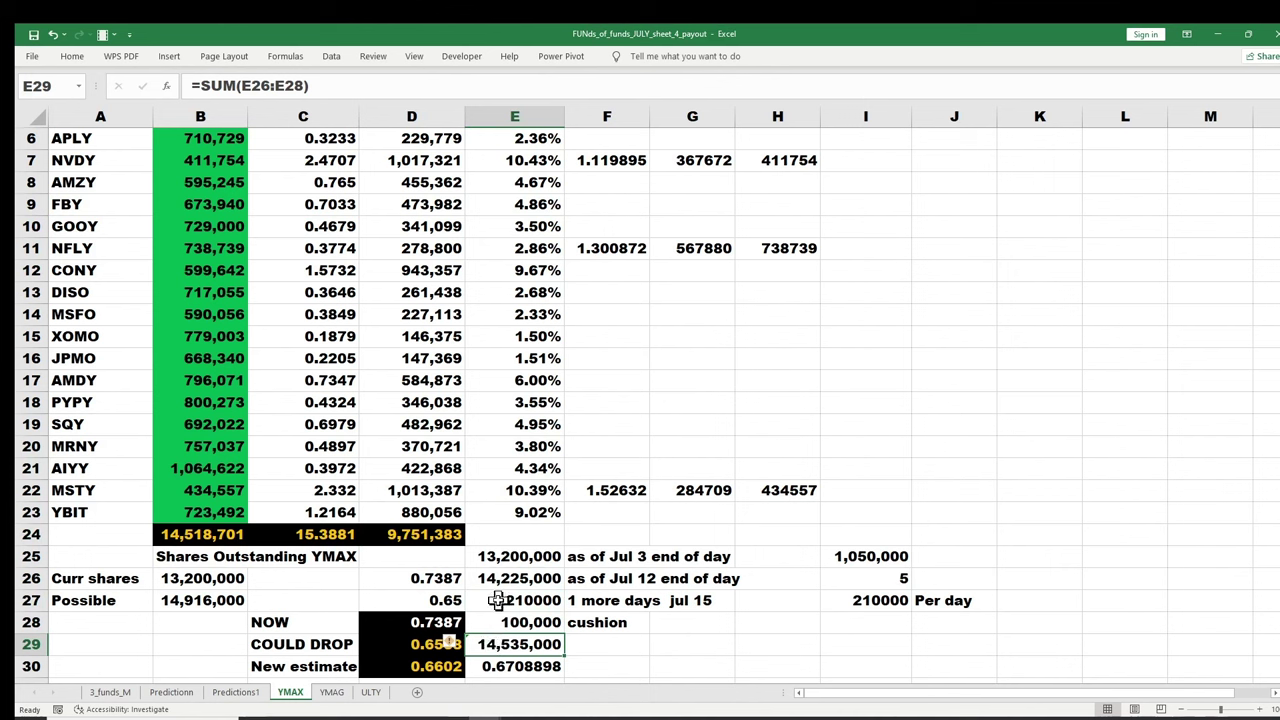
click(497, 600)
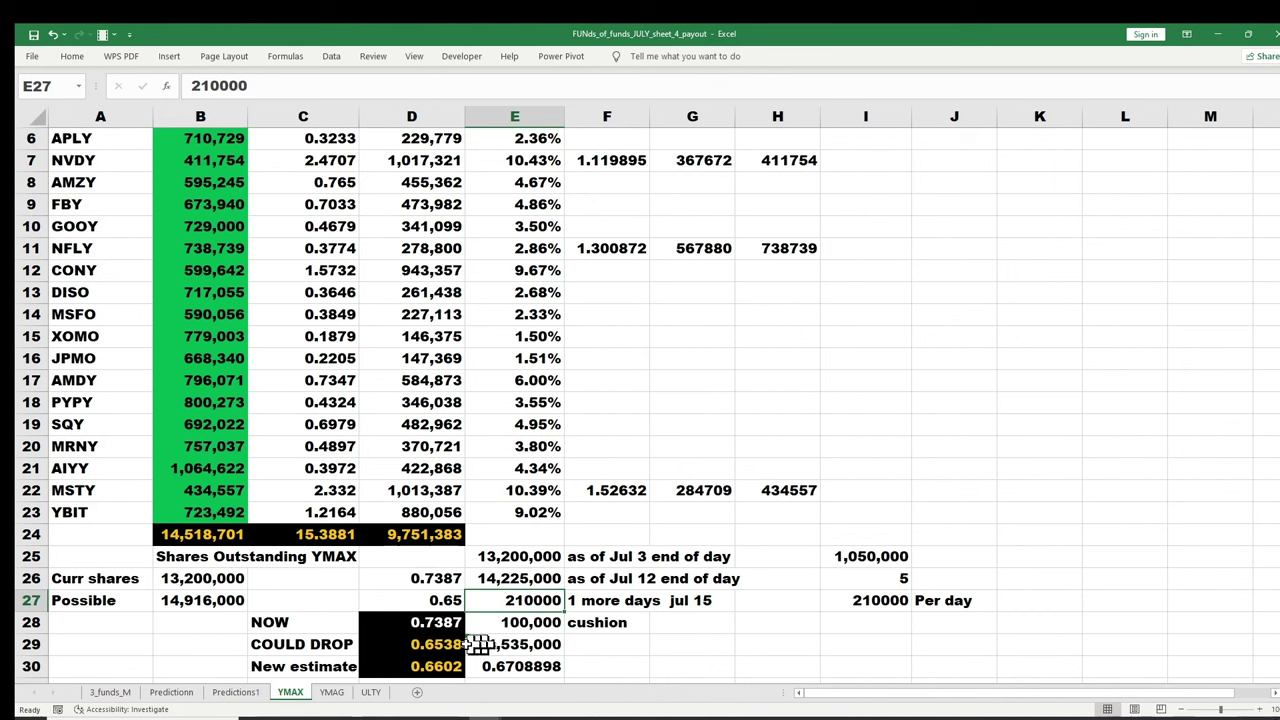
click(445, 644)
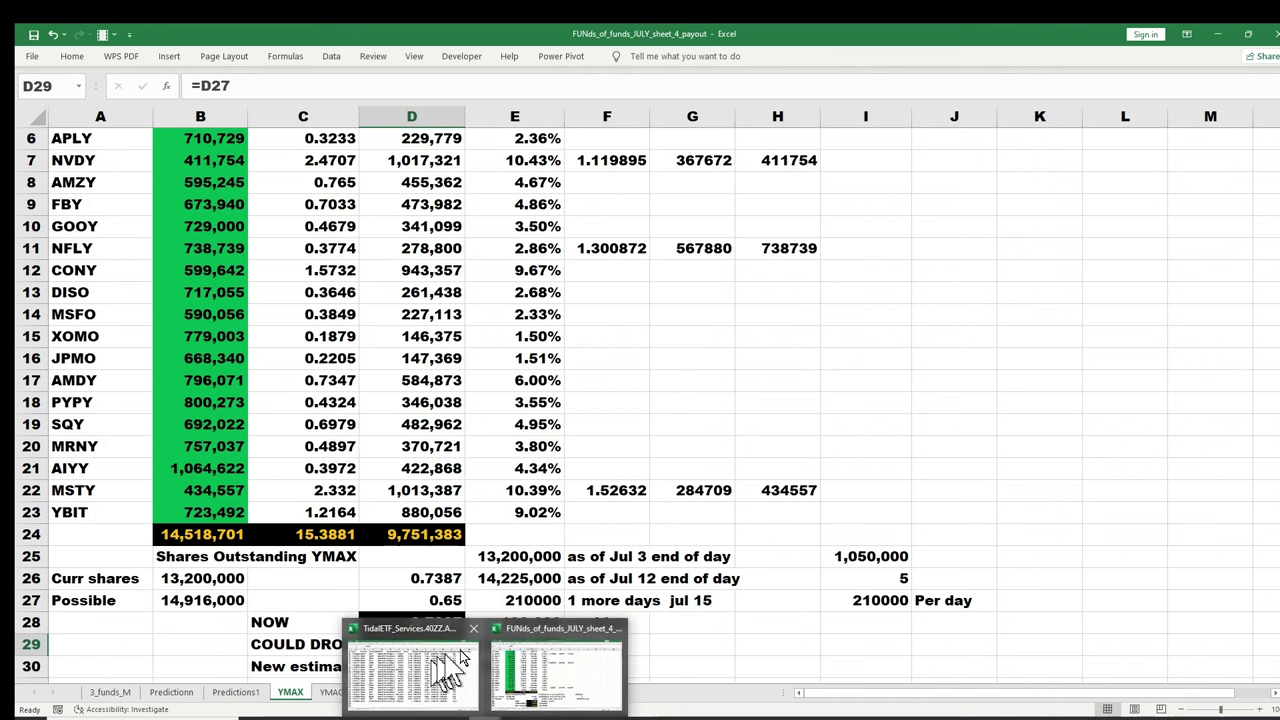
click(691, 514)
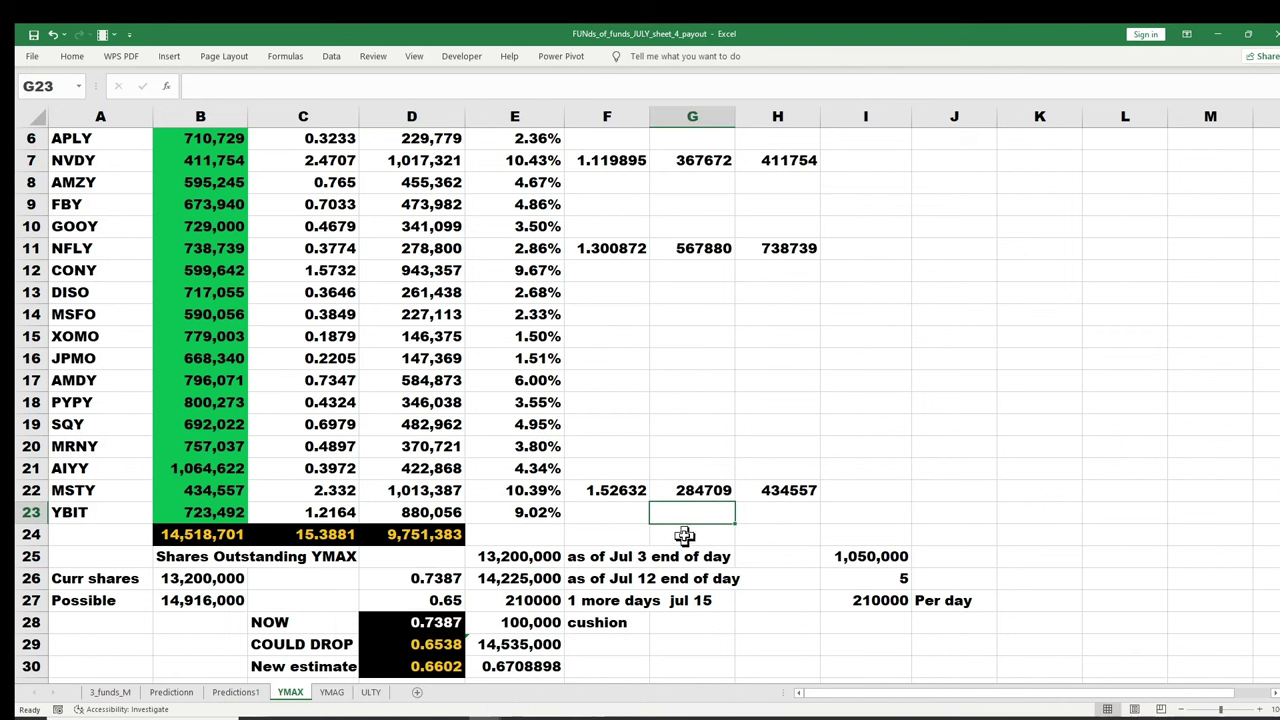
click(684, 536)
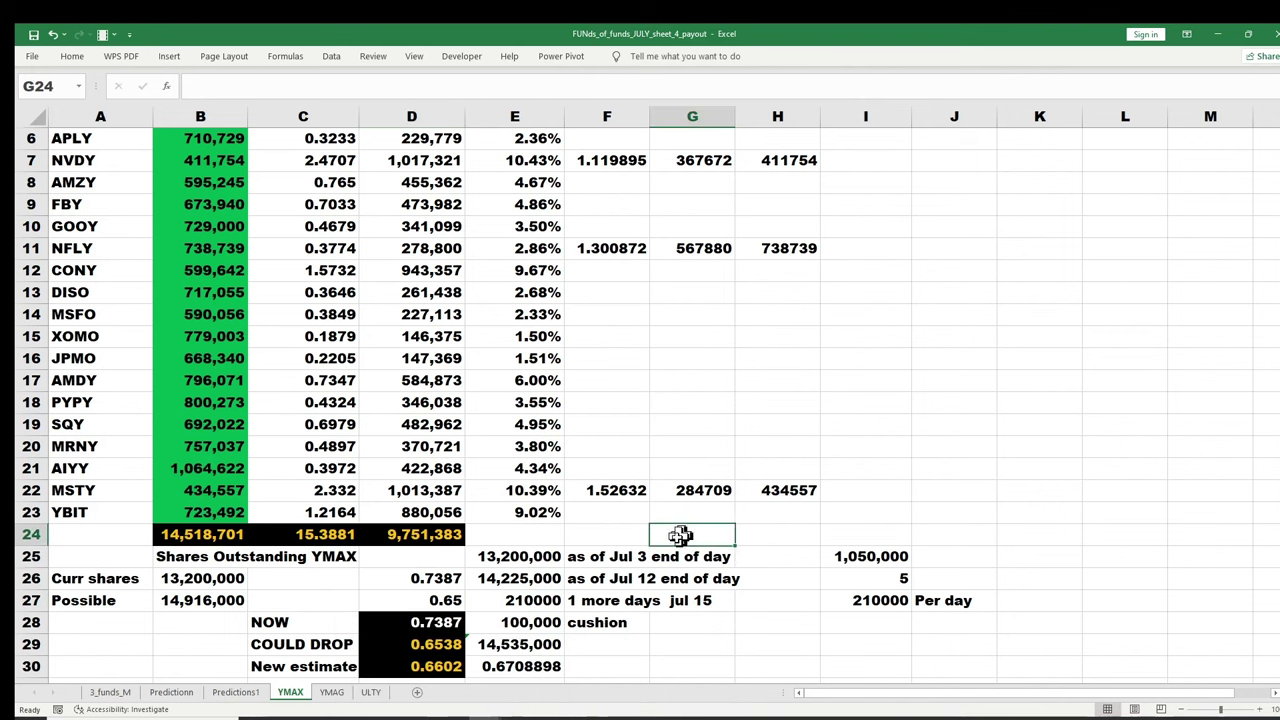
click(432, 645)
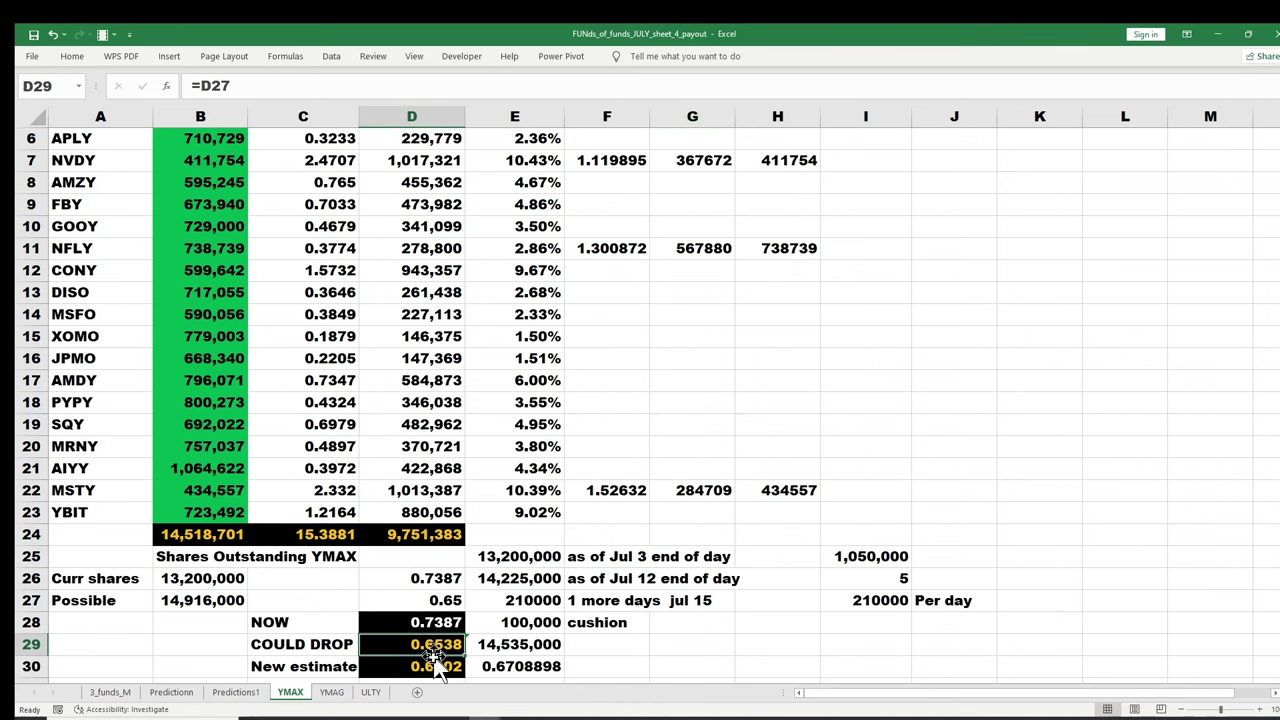
click(331, 692)
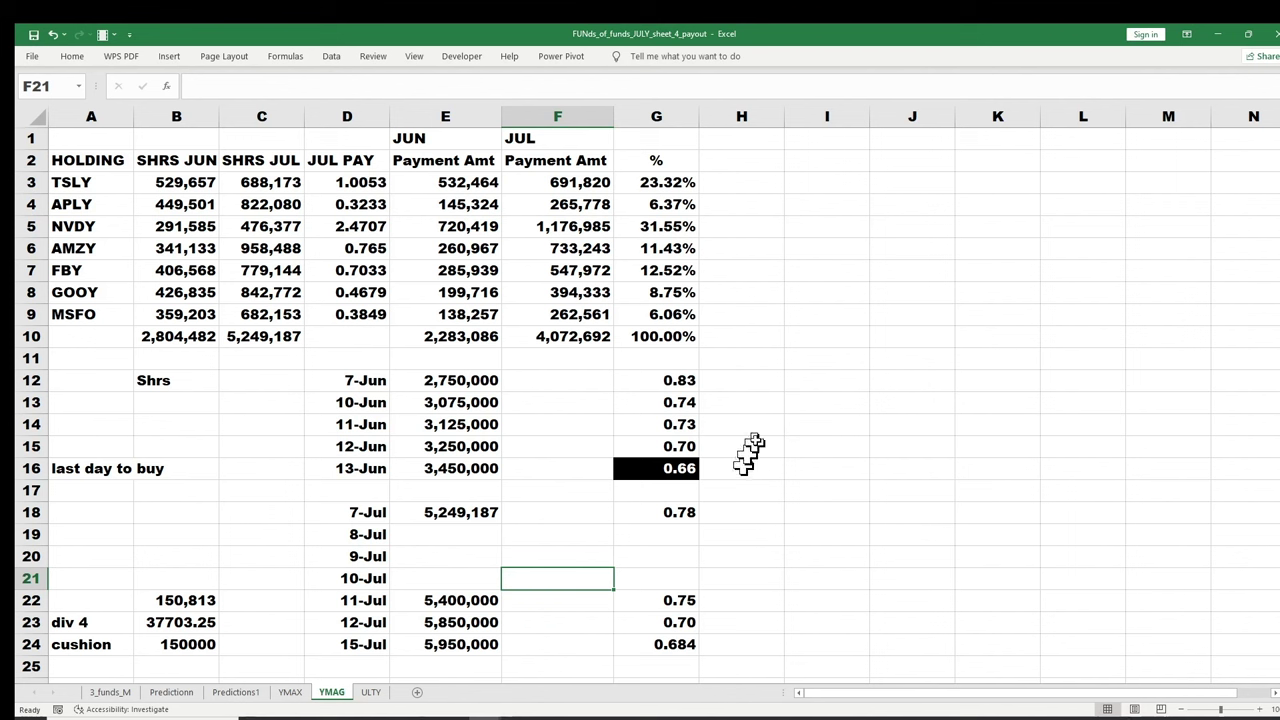
click(757, 430)
click(757, 450)
click(757, 466)
click(752, 424)
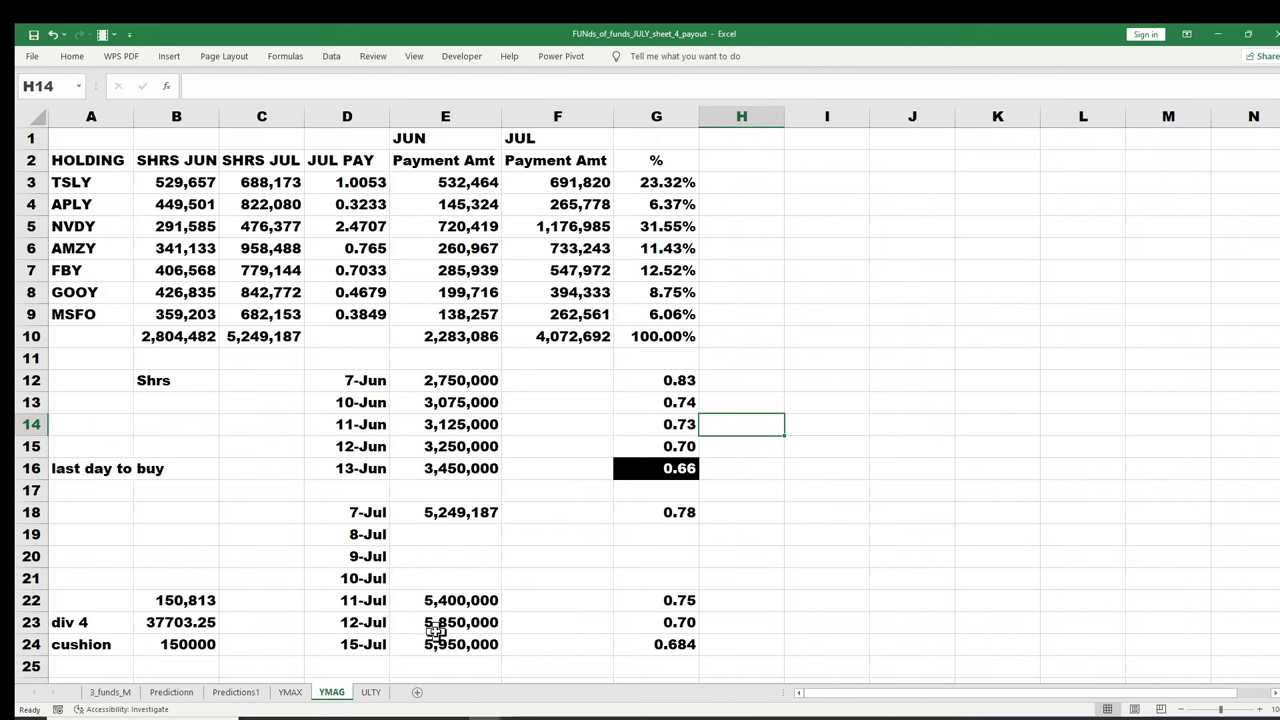
click(575, 336)
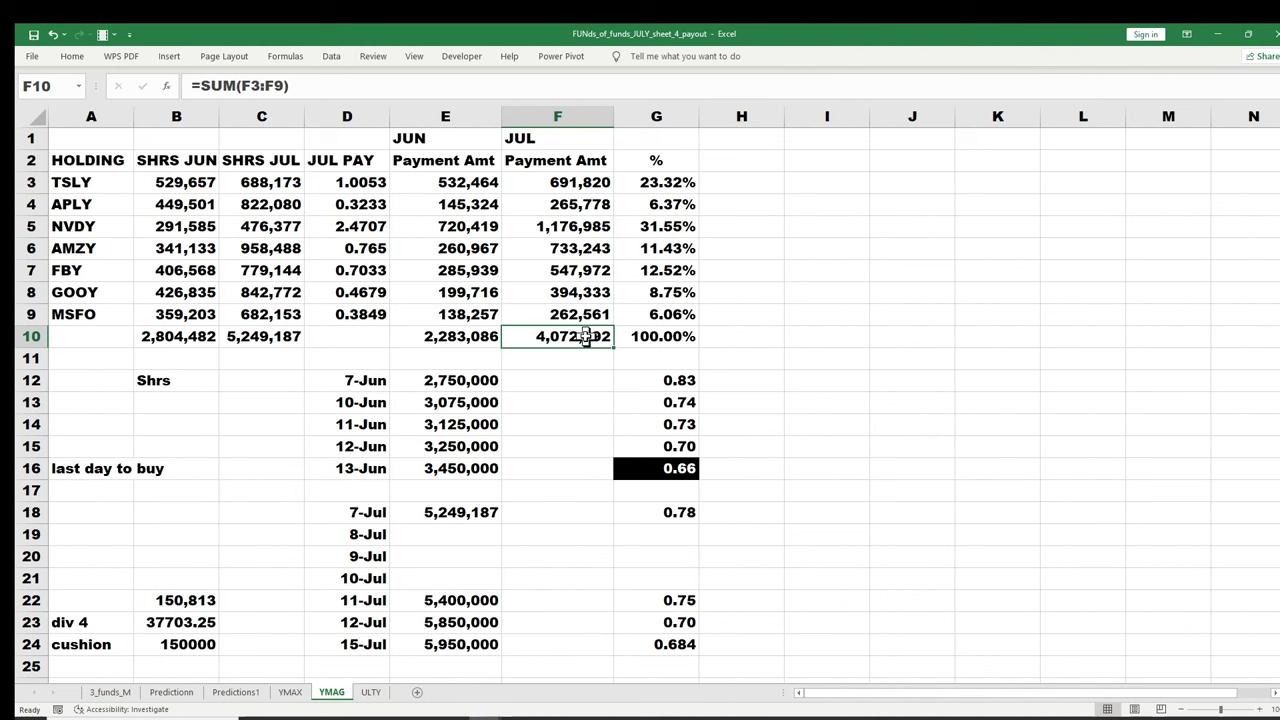
click(458, 380)
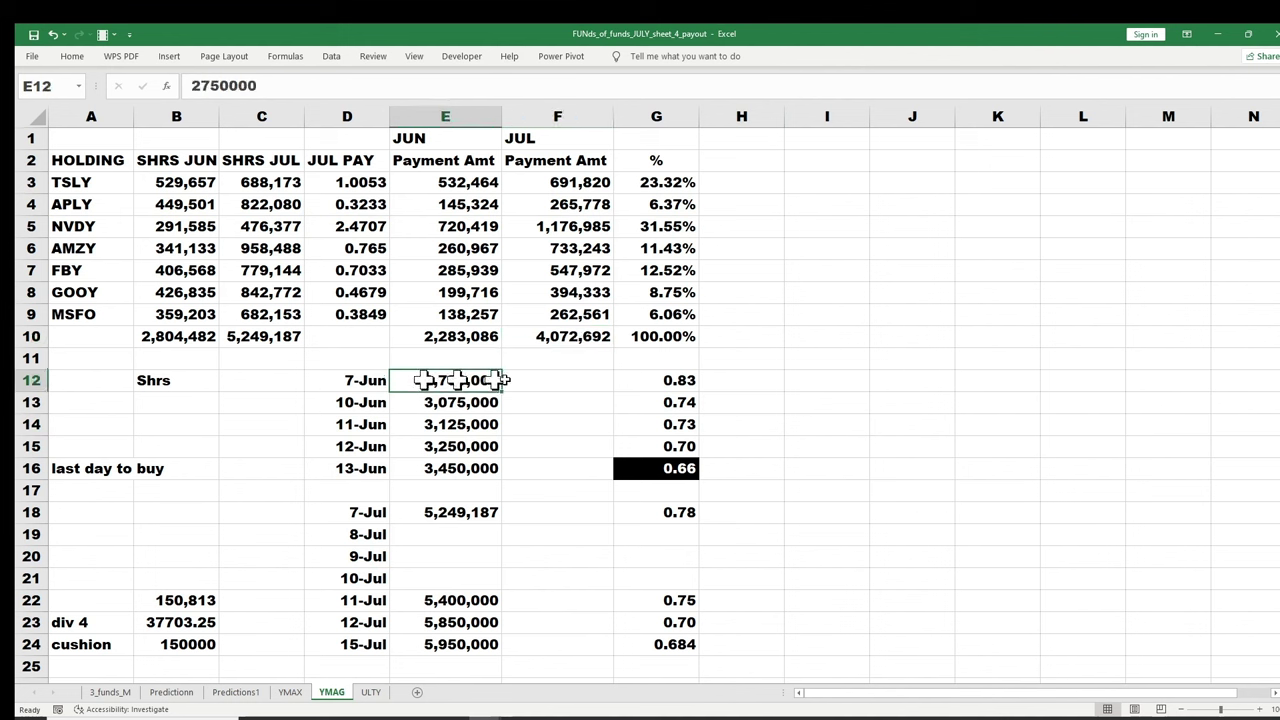
click(670, 385)
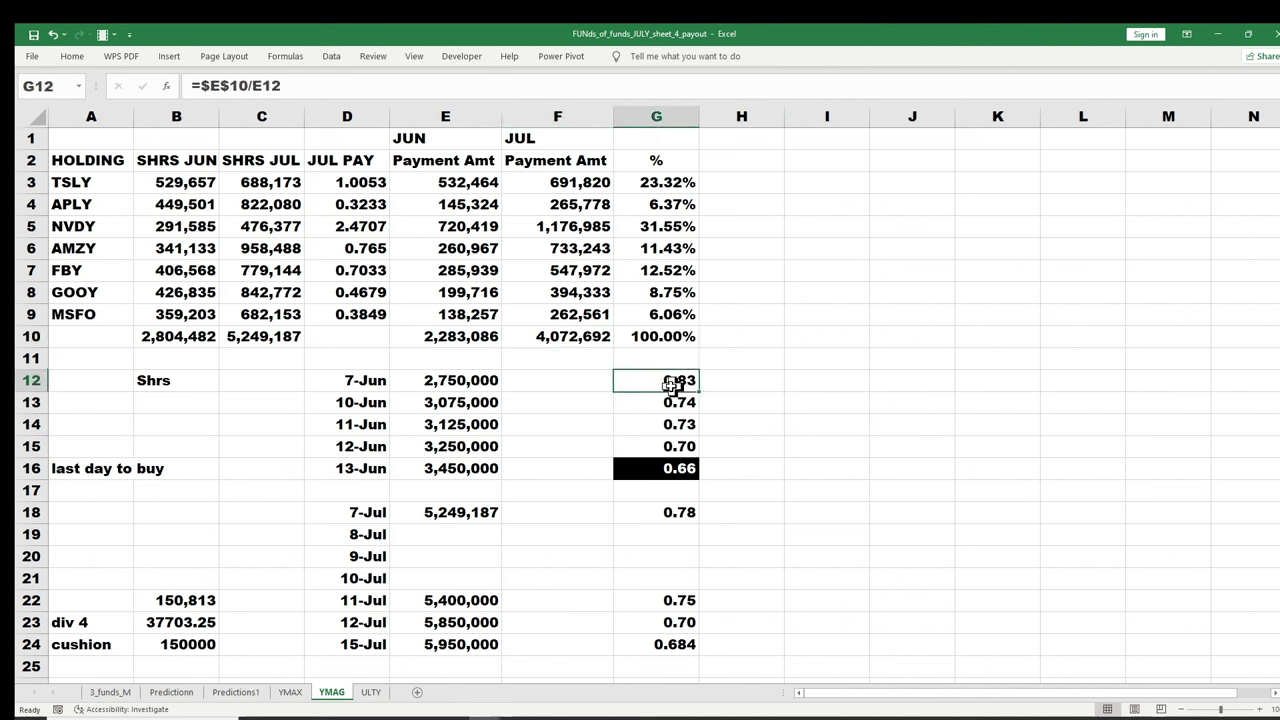
click(672, 402)
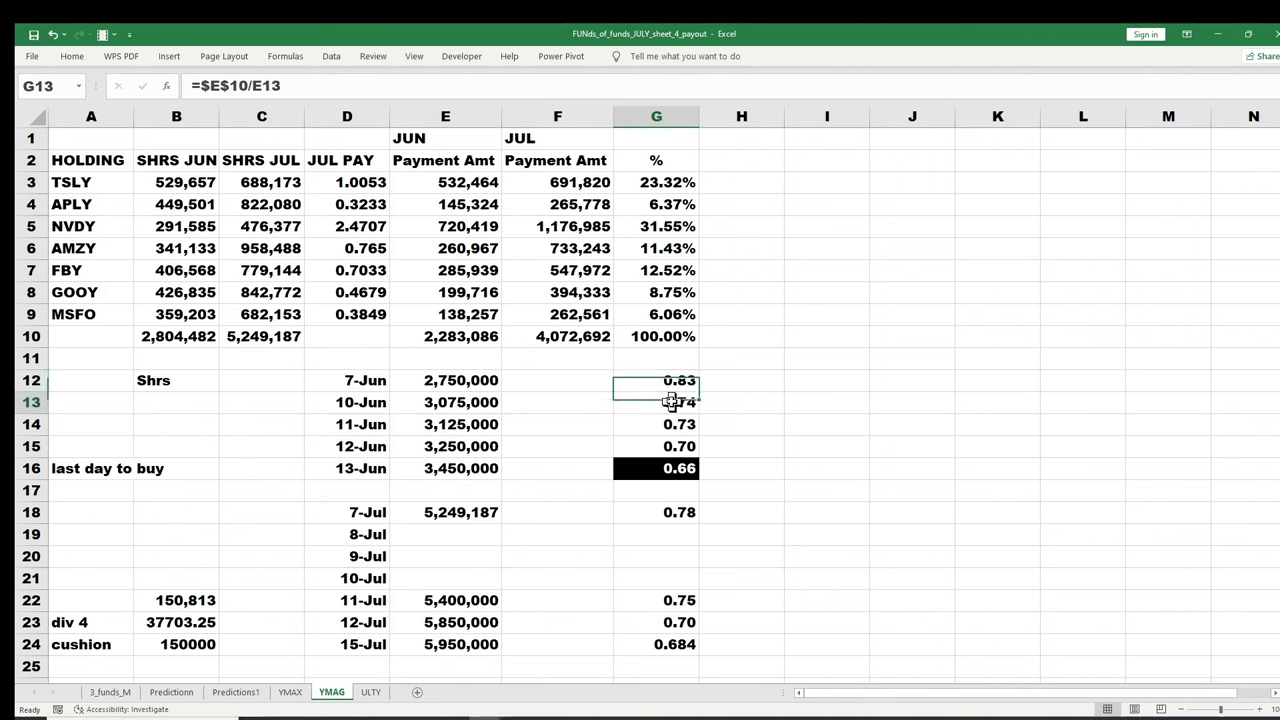
click(668, 424)
click(667, 446)
click(665, 470)
click(650, 512)
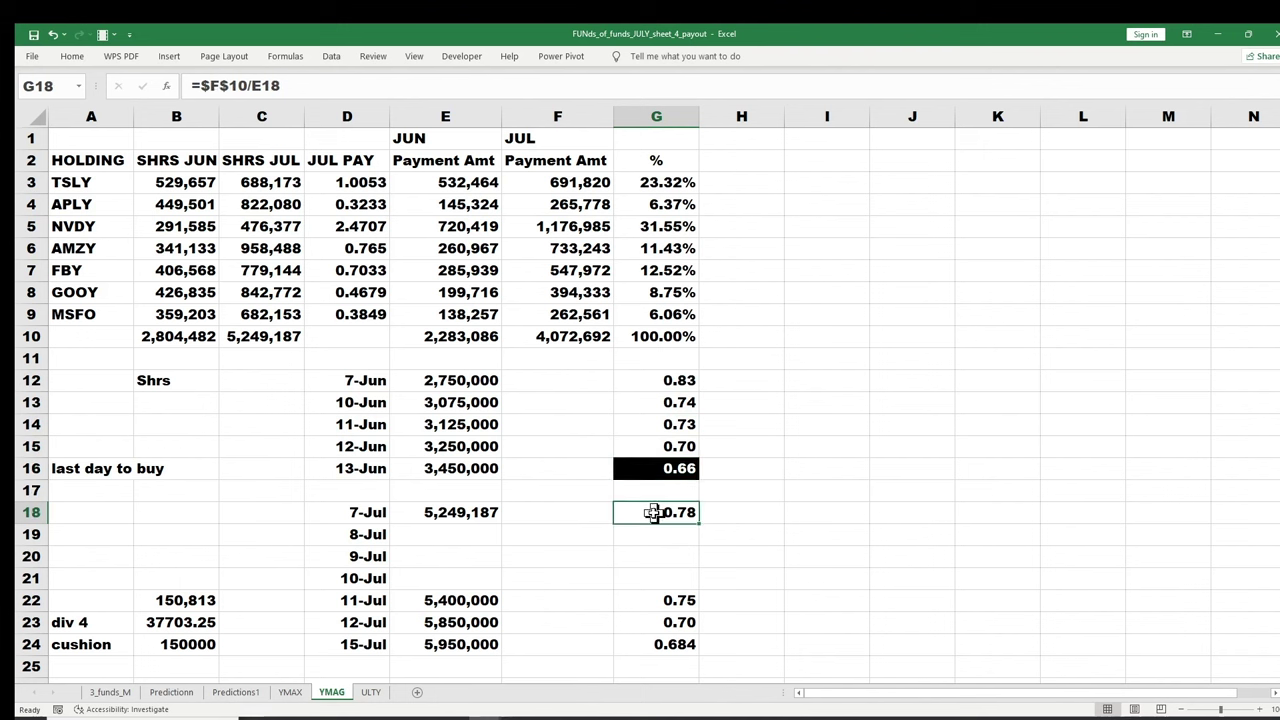
click(478, 604)
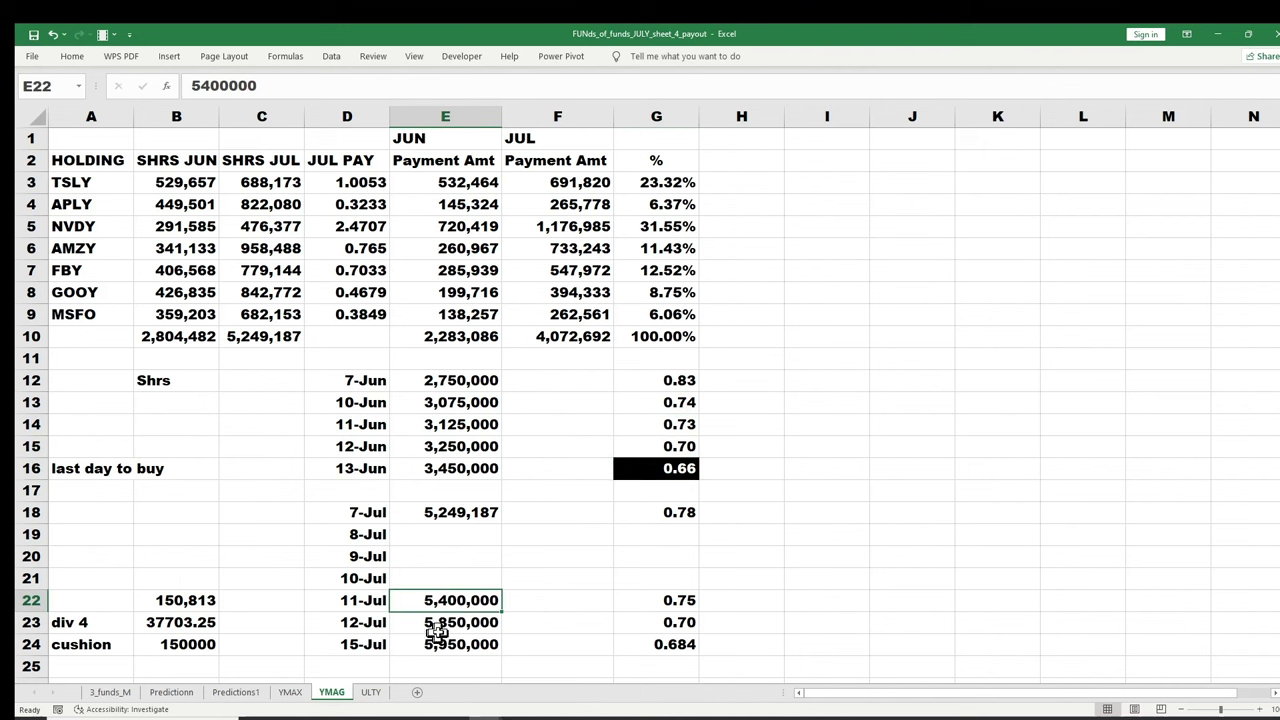
click(437, 628)
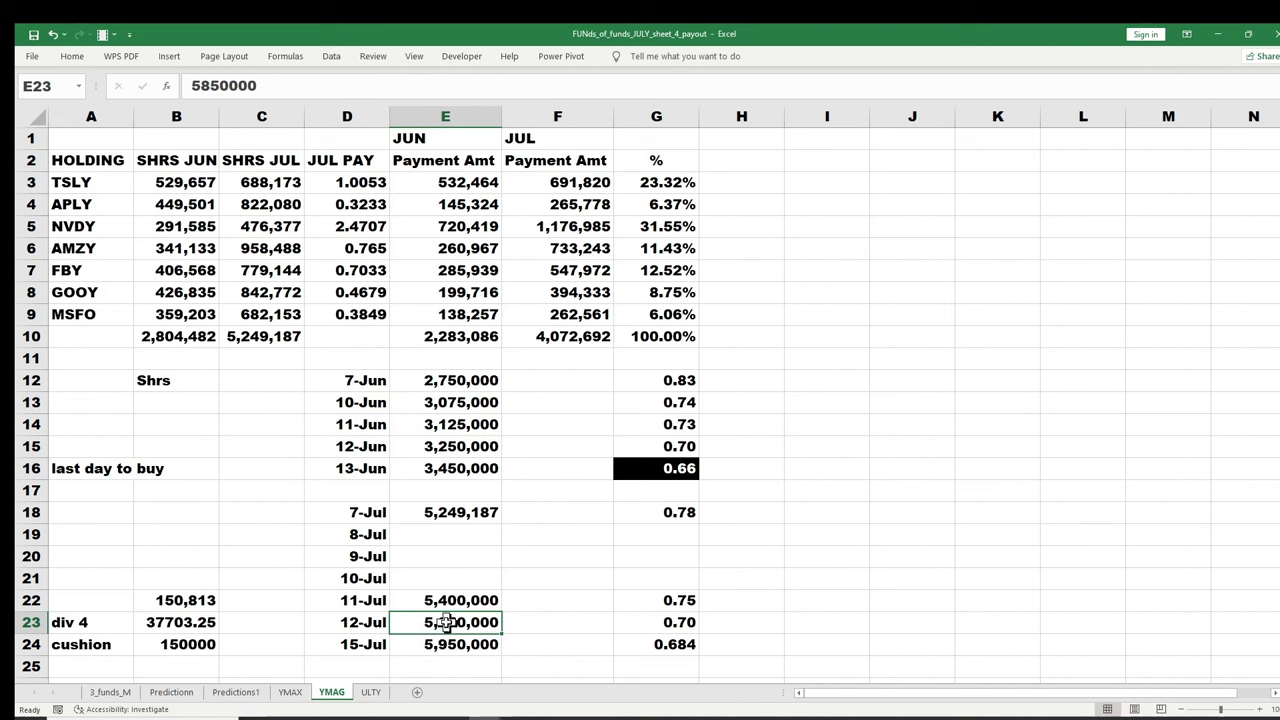
click(683, 622)
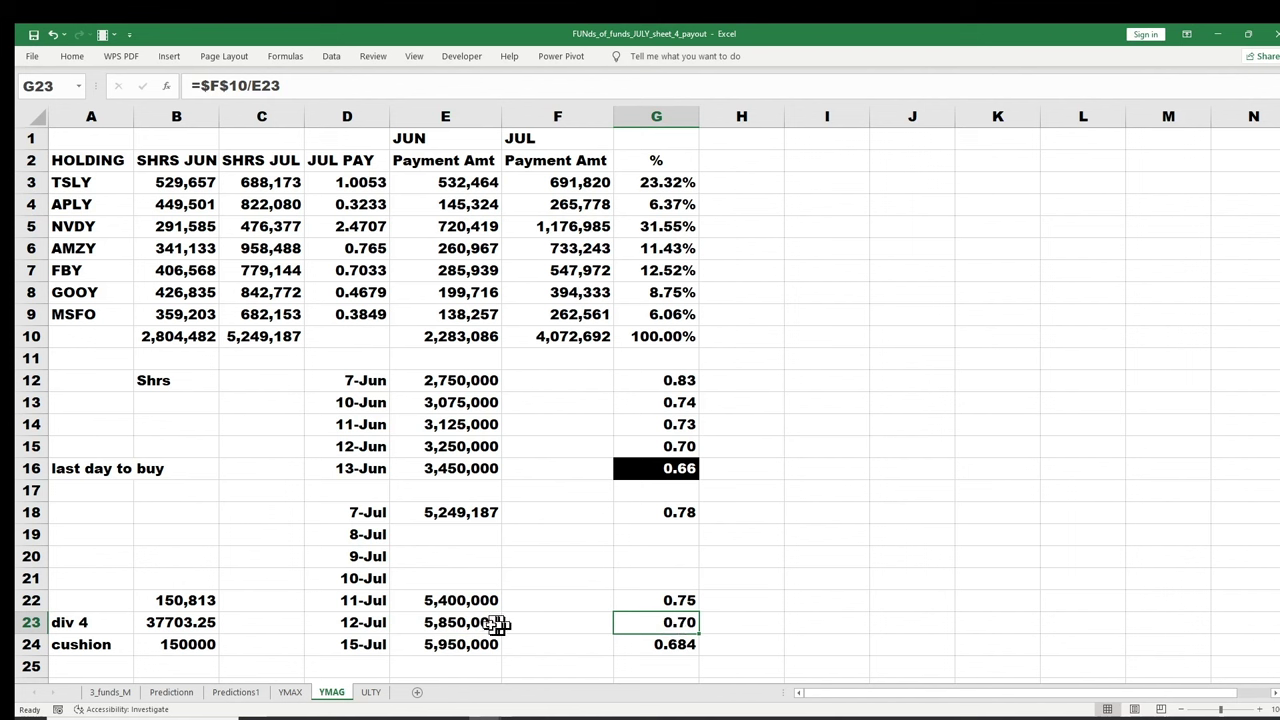
click(452, 644)
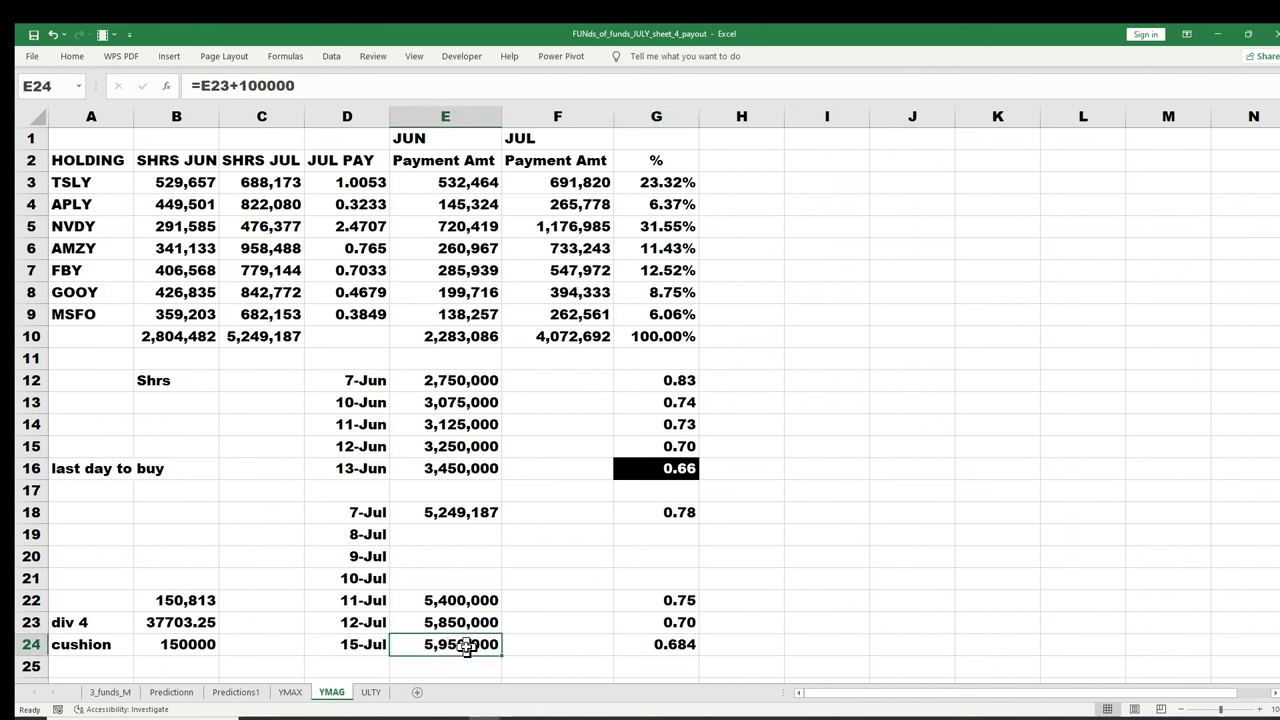
click(665, 645)
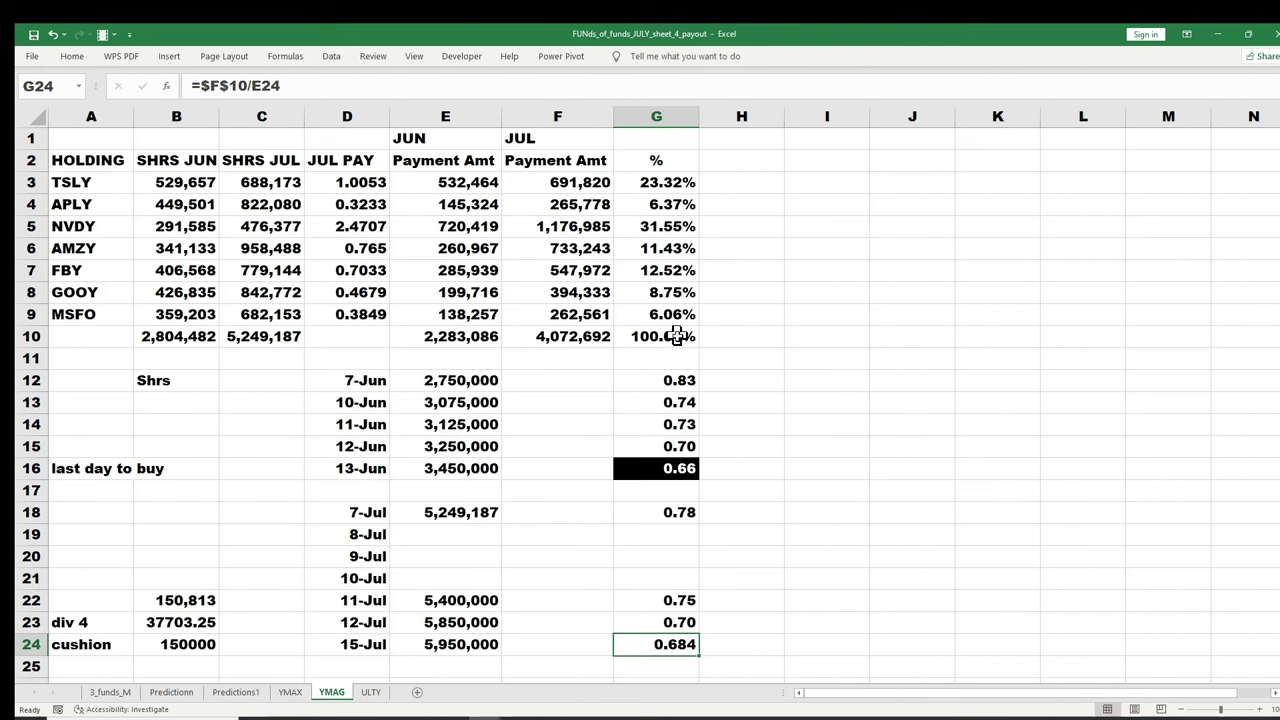
click(669, 515)
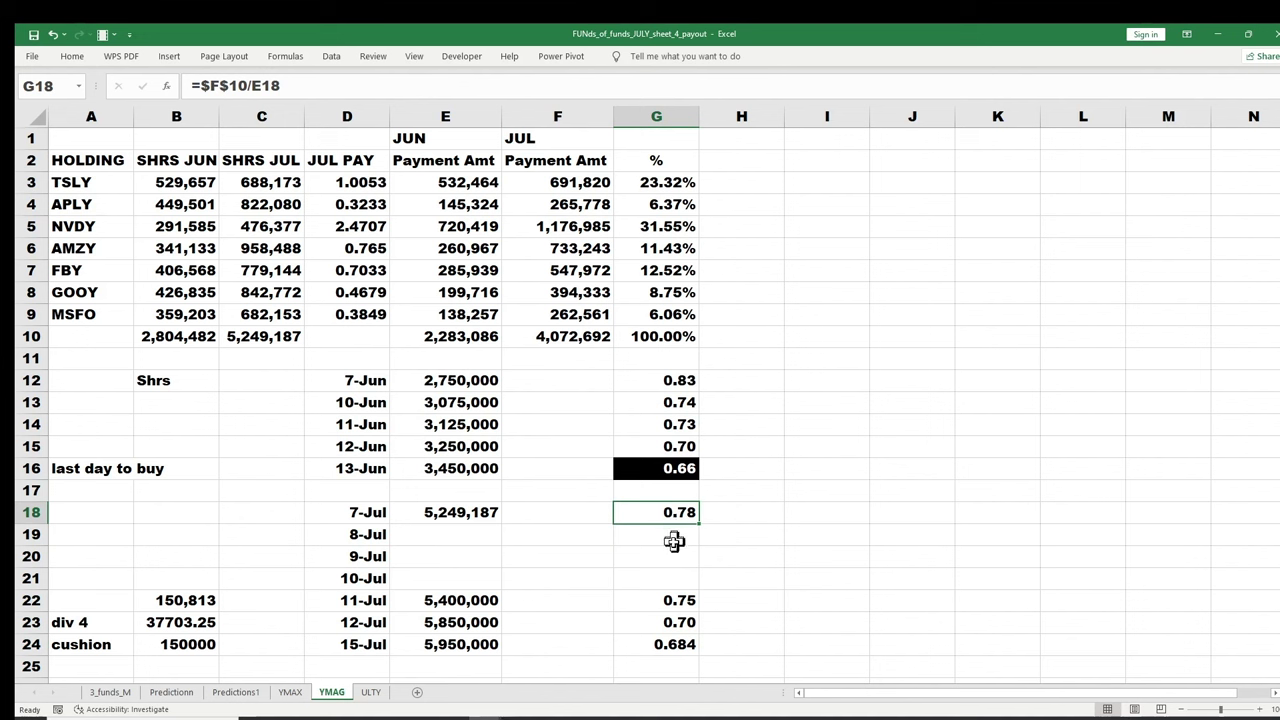
click(677, 600)
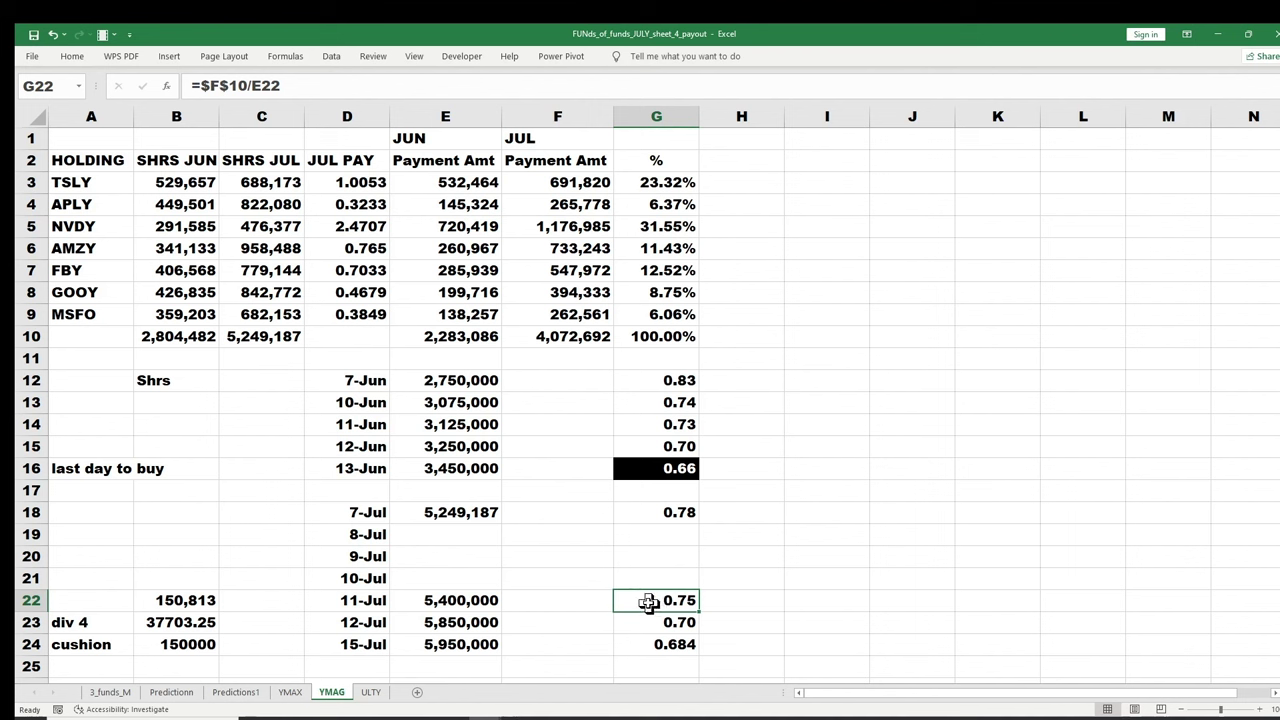
click(671, 621)
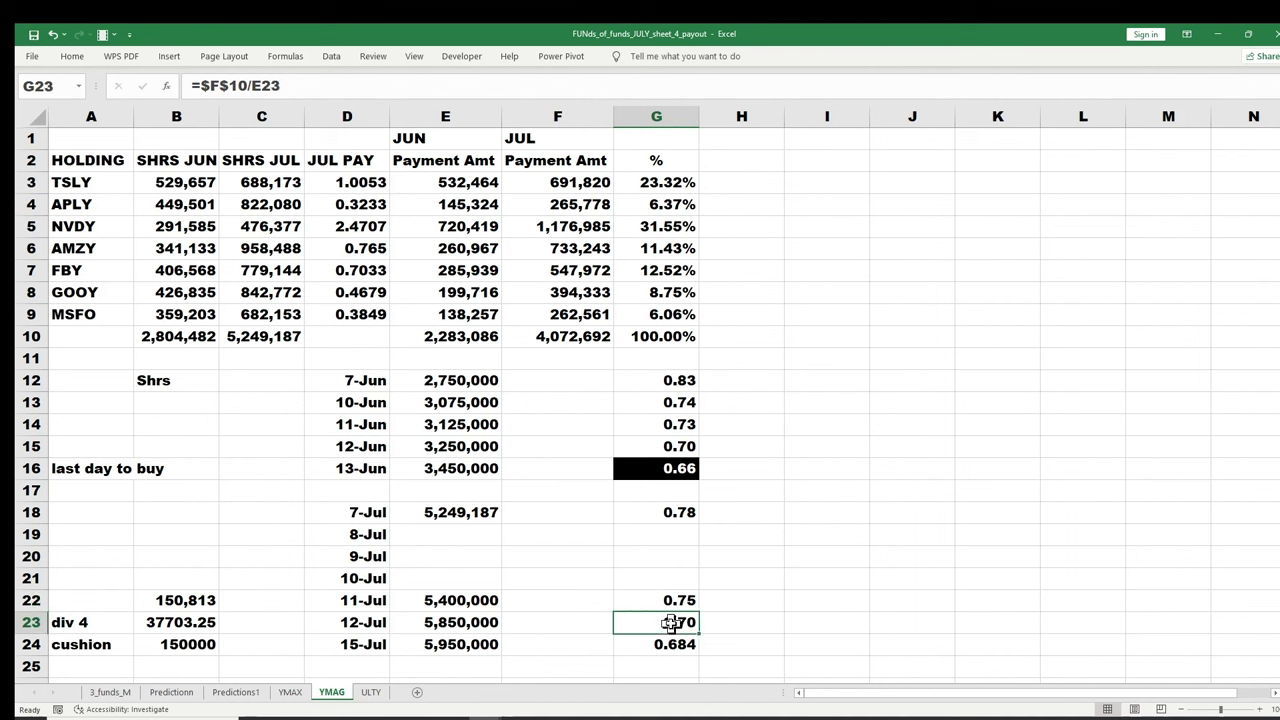
click(674, 645)
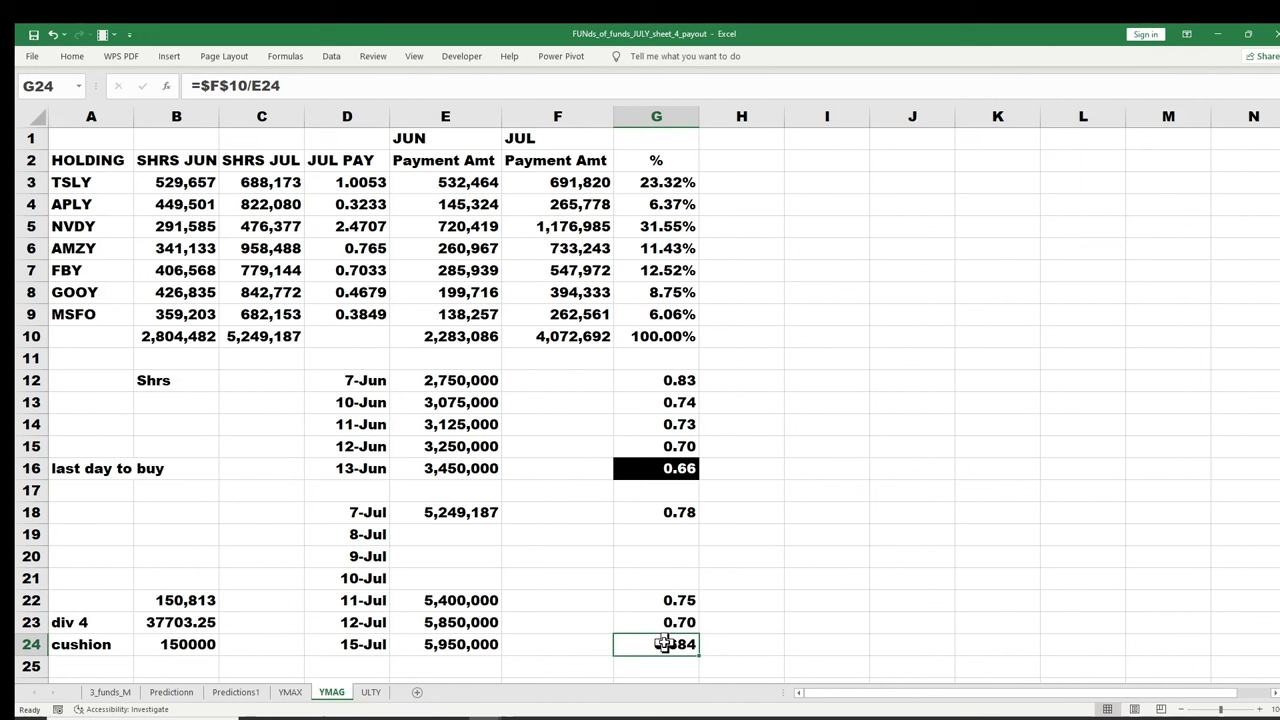
- Switch to the ULTY sheet and scroll through its 7/8/2024 holdings list
click(372, 692)
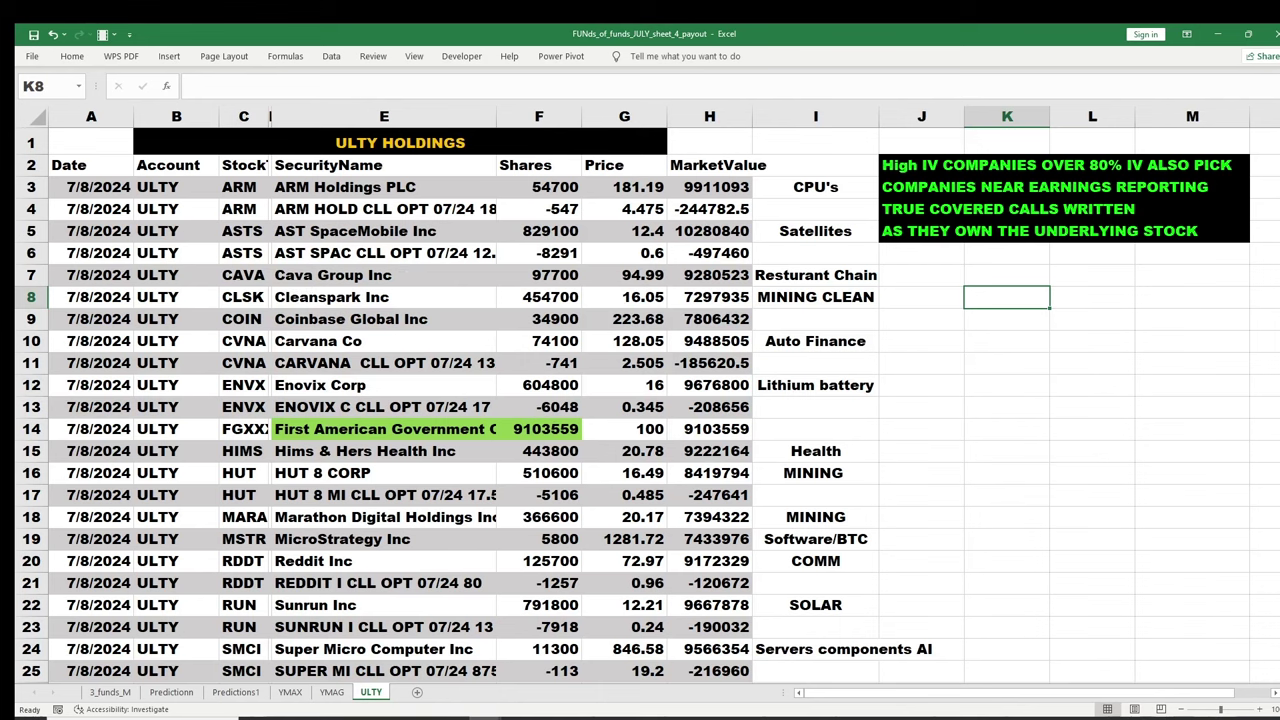
scroll(647, 409, down, 1)
scroll(647, 409, up, 1)
- Go through sector notes: ARM CPU, Satellites, CAVA restaurant, Cleanspark MINING CLEAN, Carvana, Enovix, Hims Health
click(815, 188)
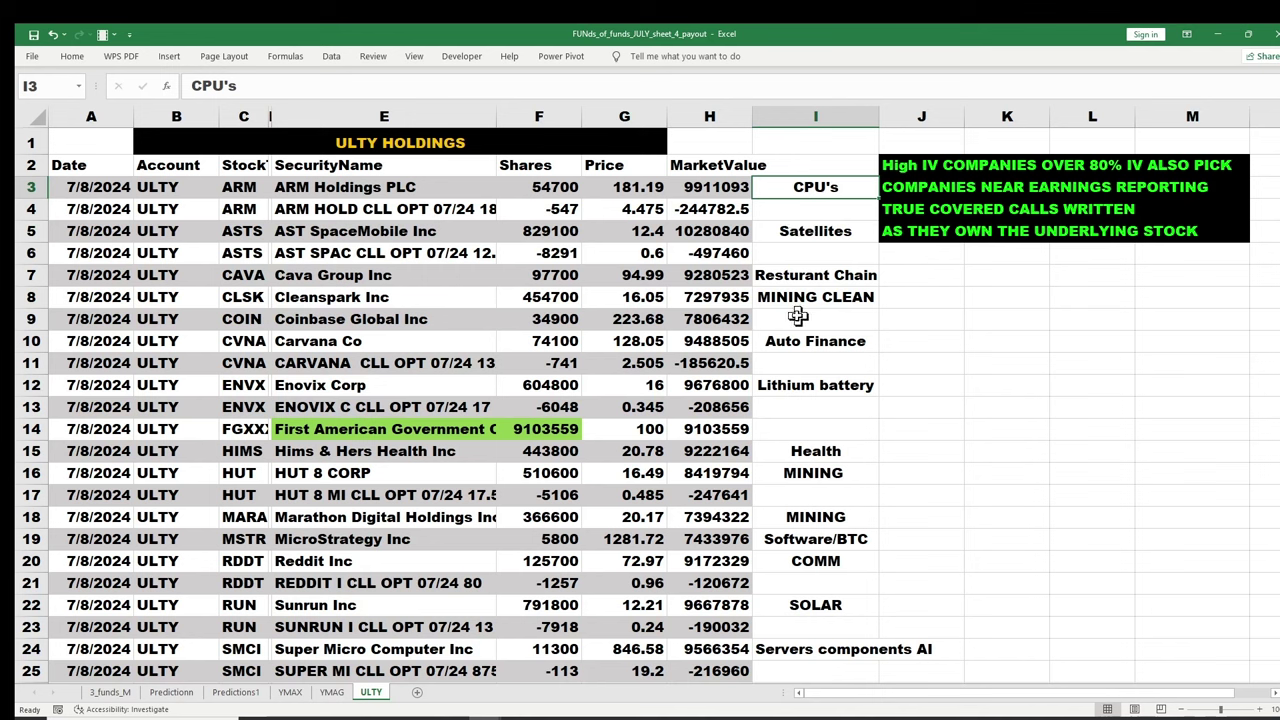
click(792, 232)
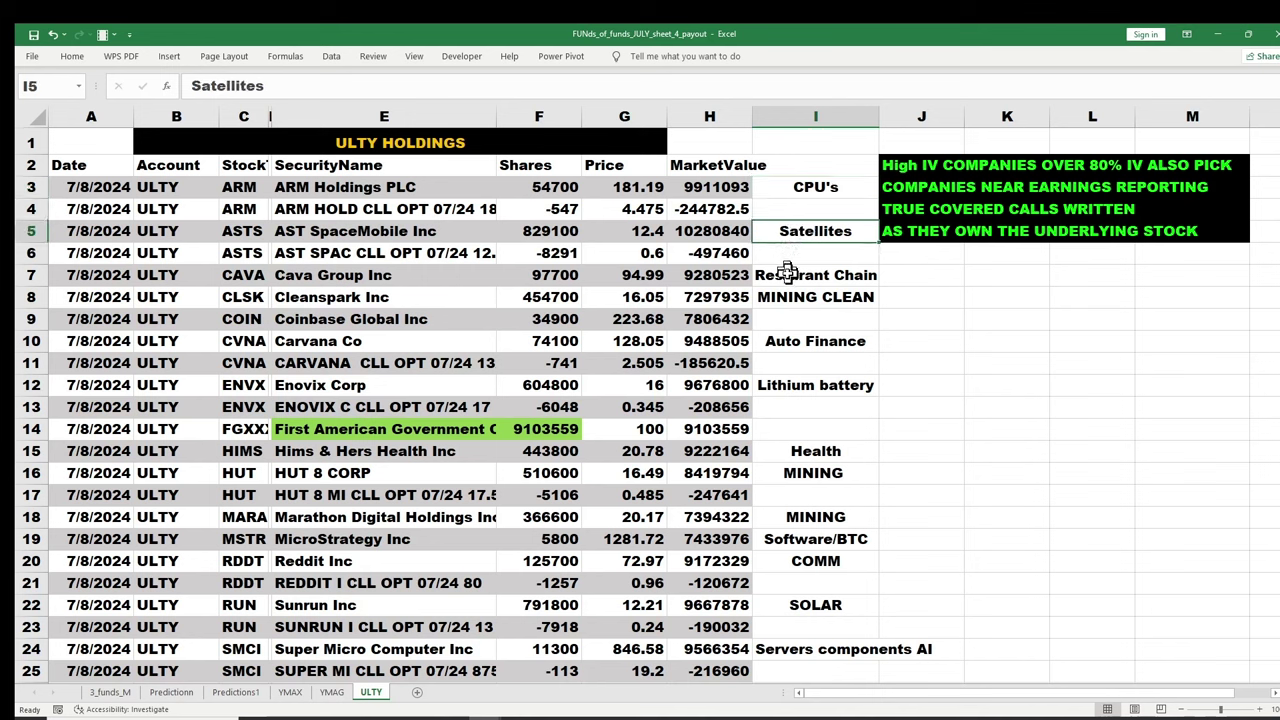
click(790, 278)
click(790, 298)
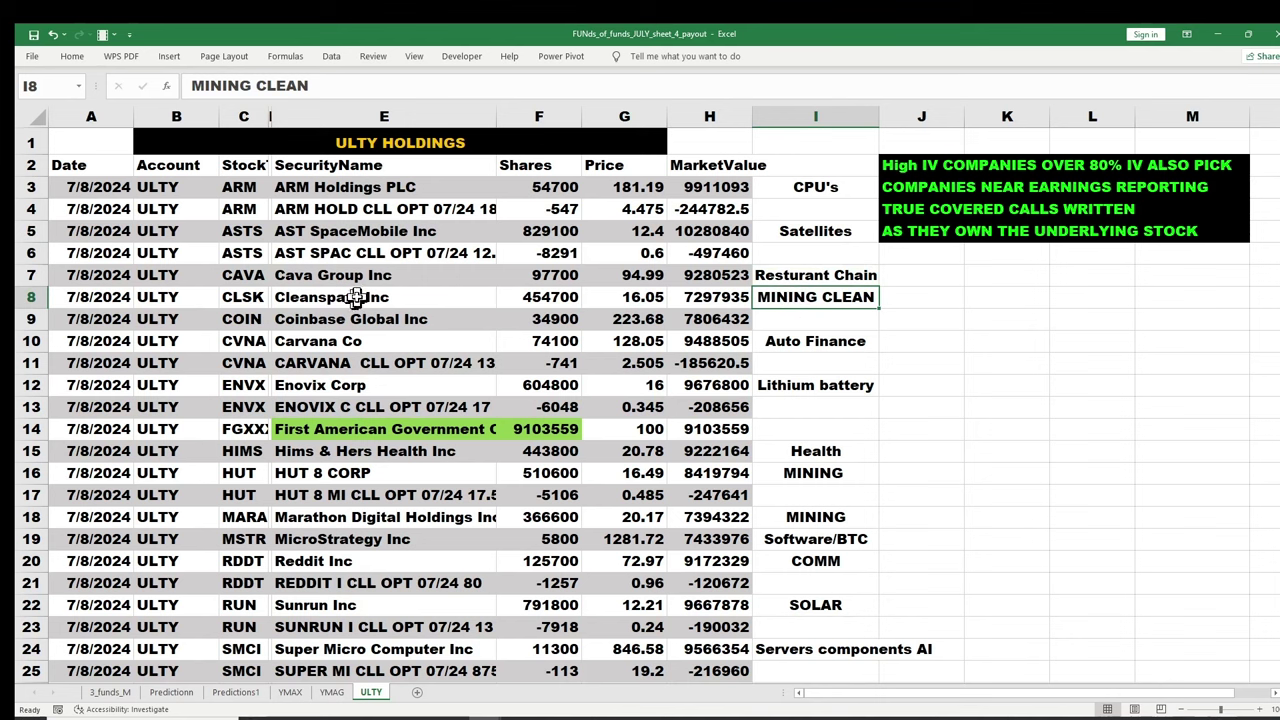
click(796, 344)
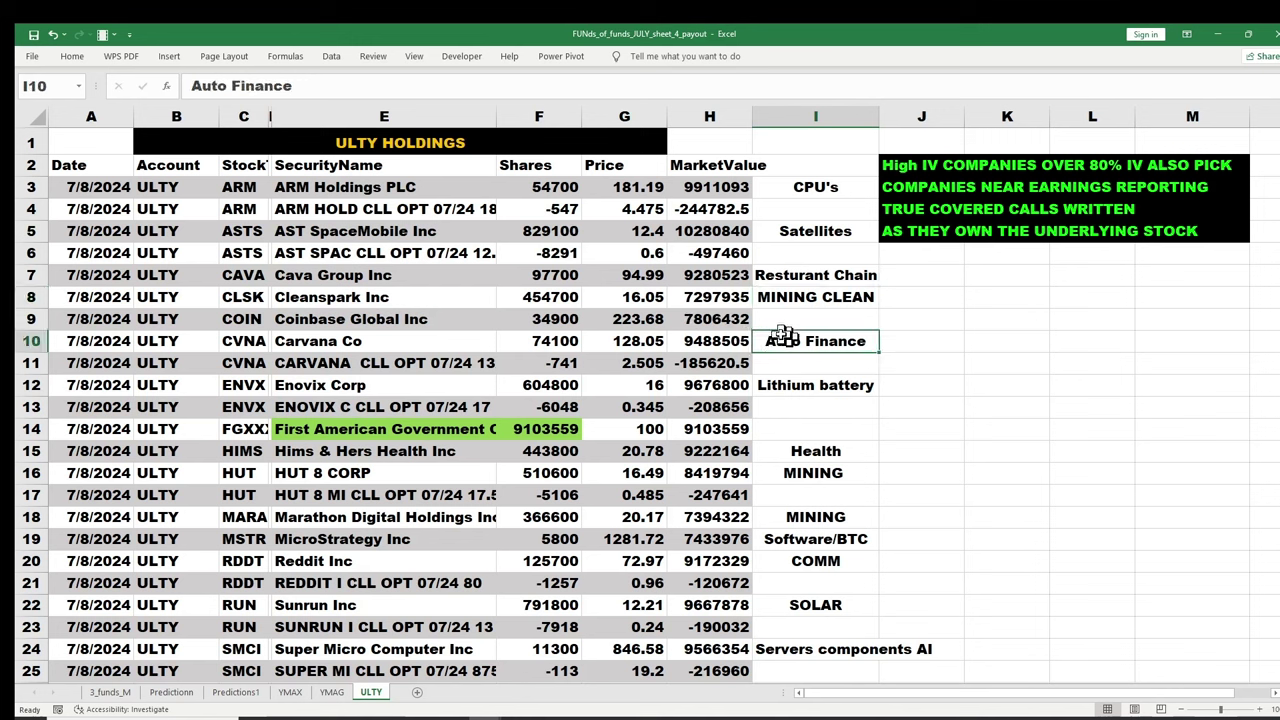
click(800, 390)
click(806, 451)
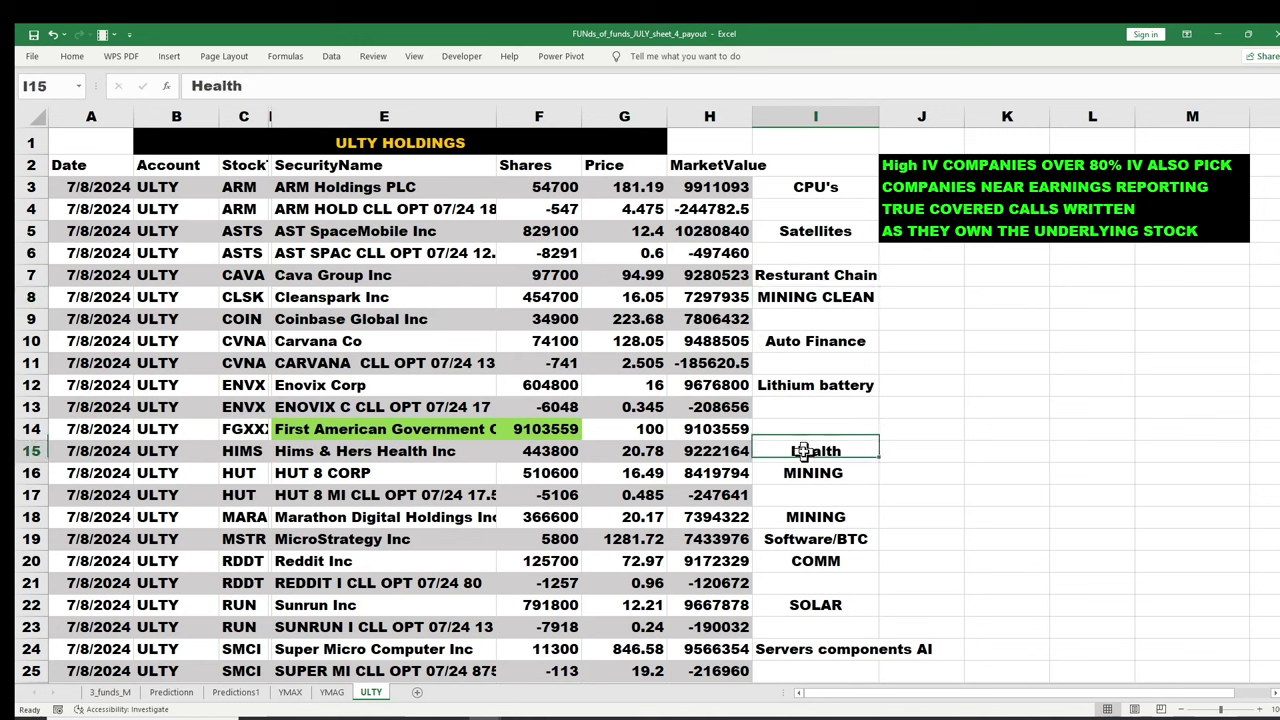
- Go through notes for HUT 8, Marathon, Reddit COMM, MSTR Software/BTC, Sunrun SOLAR and SMCI Servers
click(807, 476)
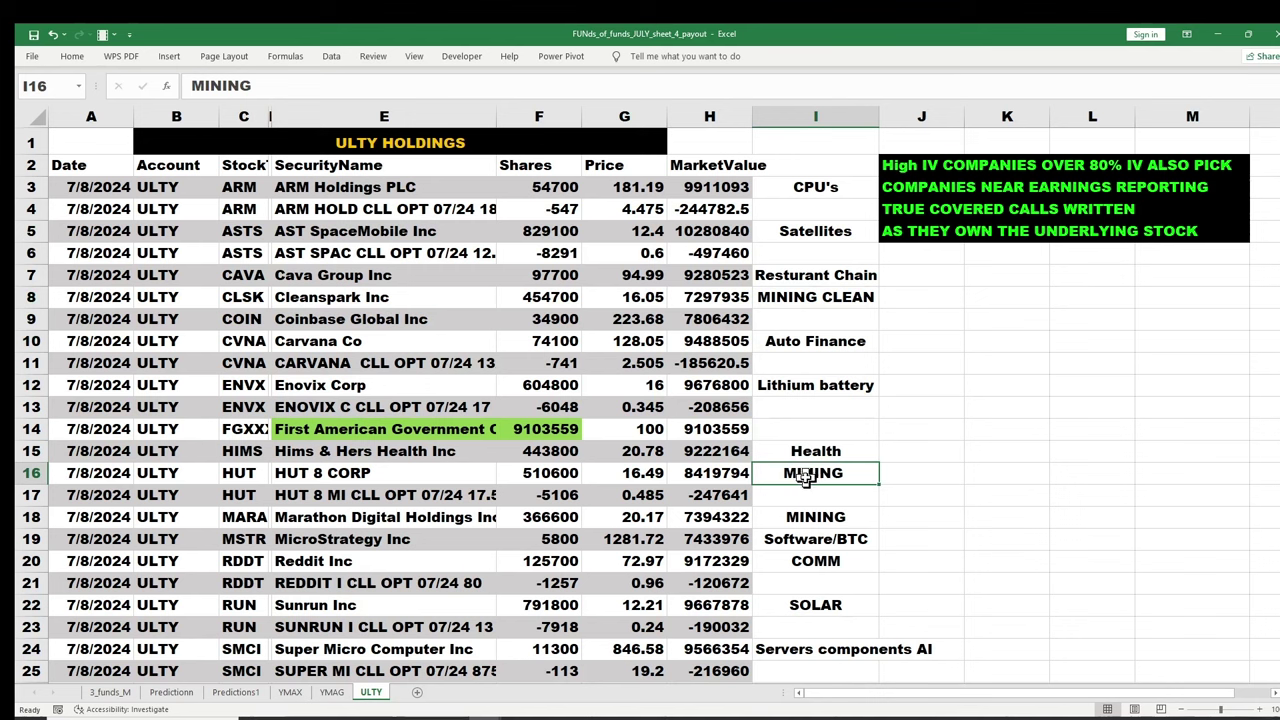
click(812, 518)
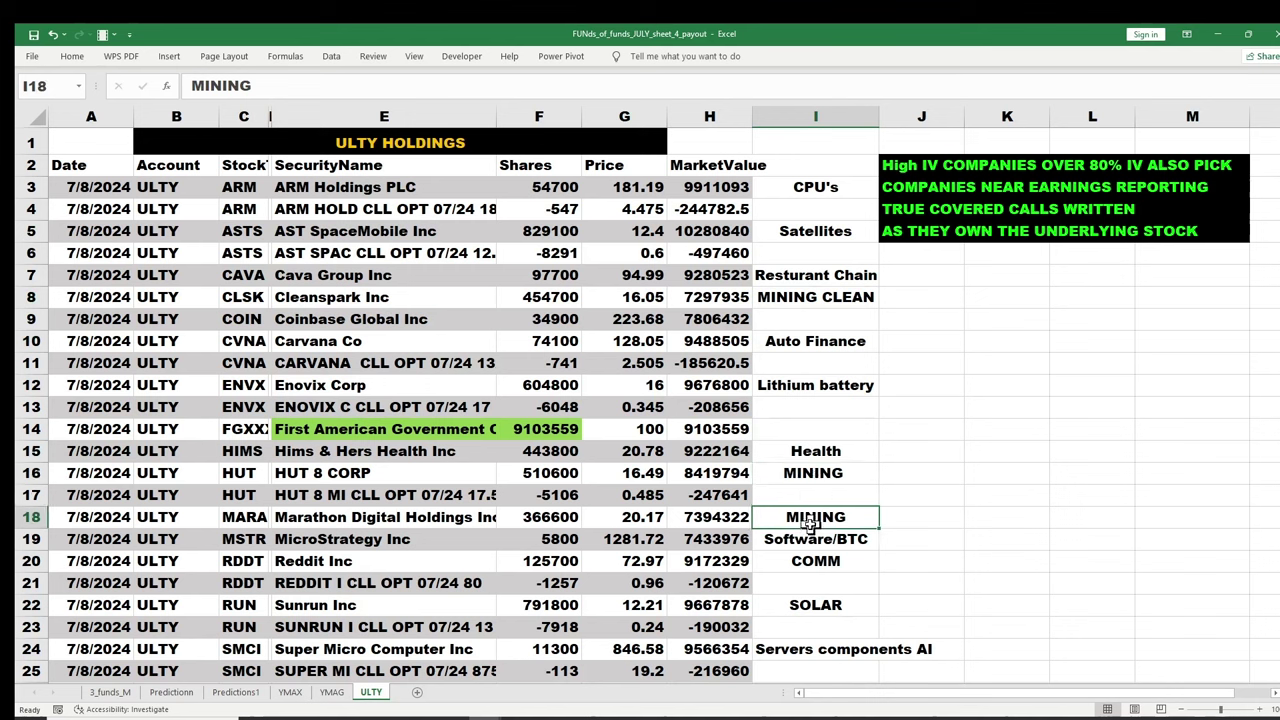
click(800, 561)
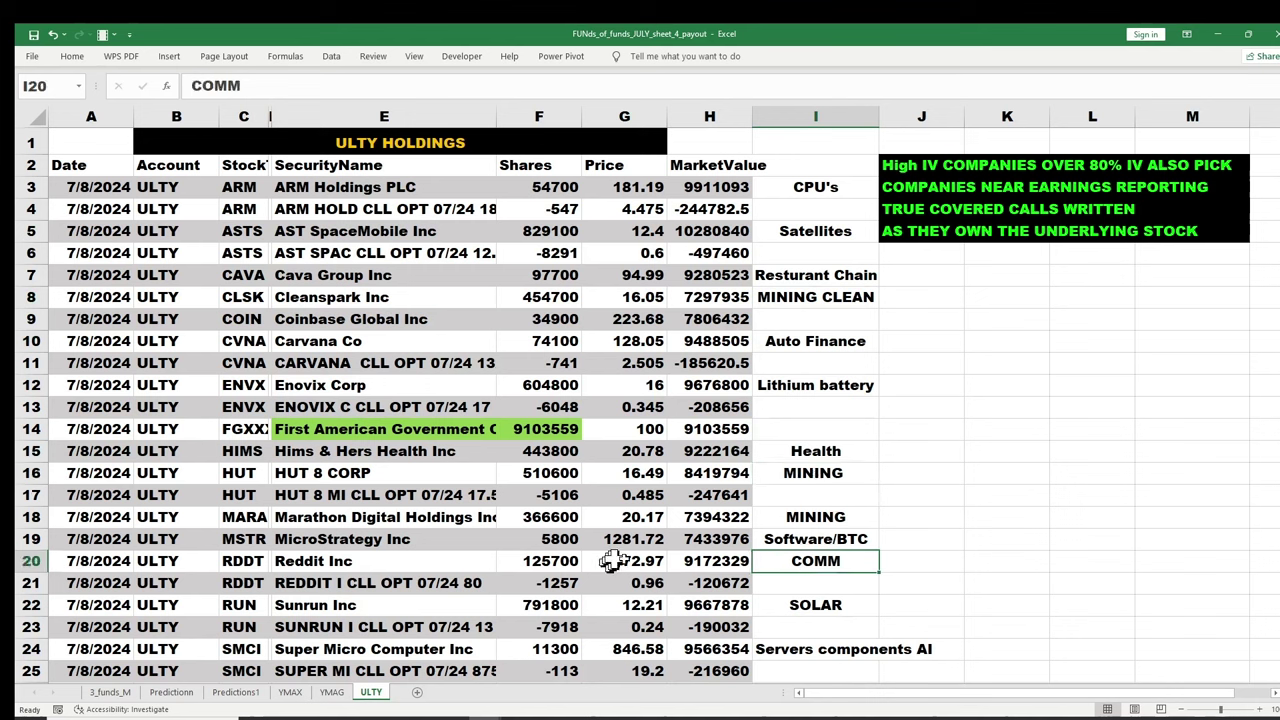
click(770, 539)
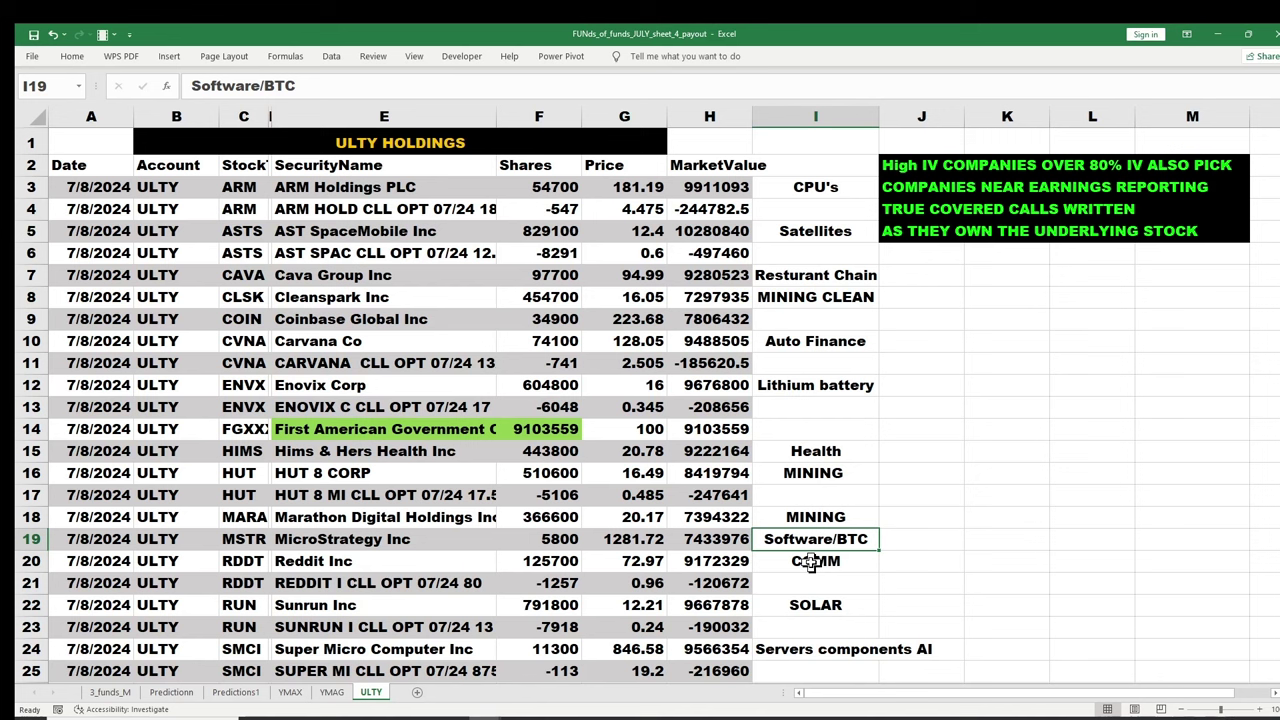
click(810, 562)
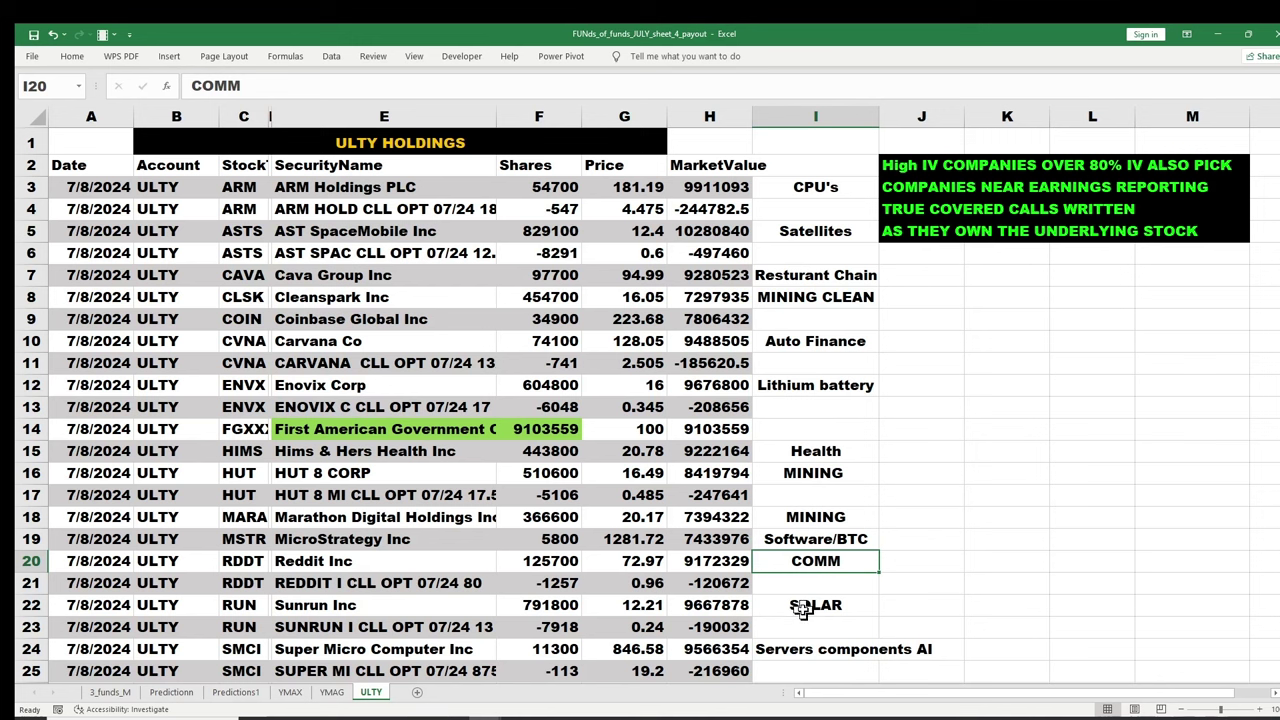
click(798, 610)
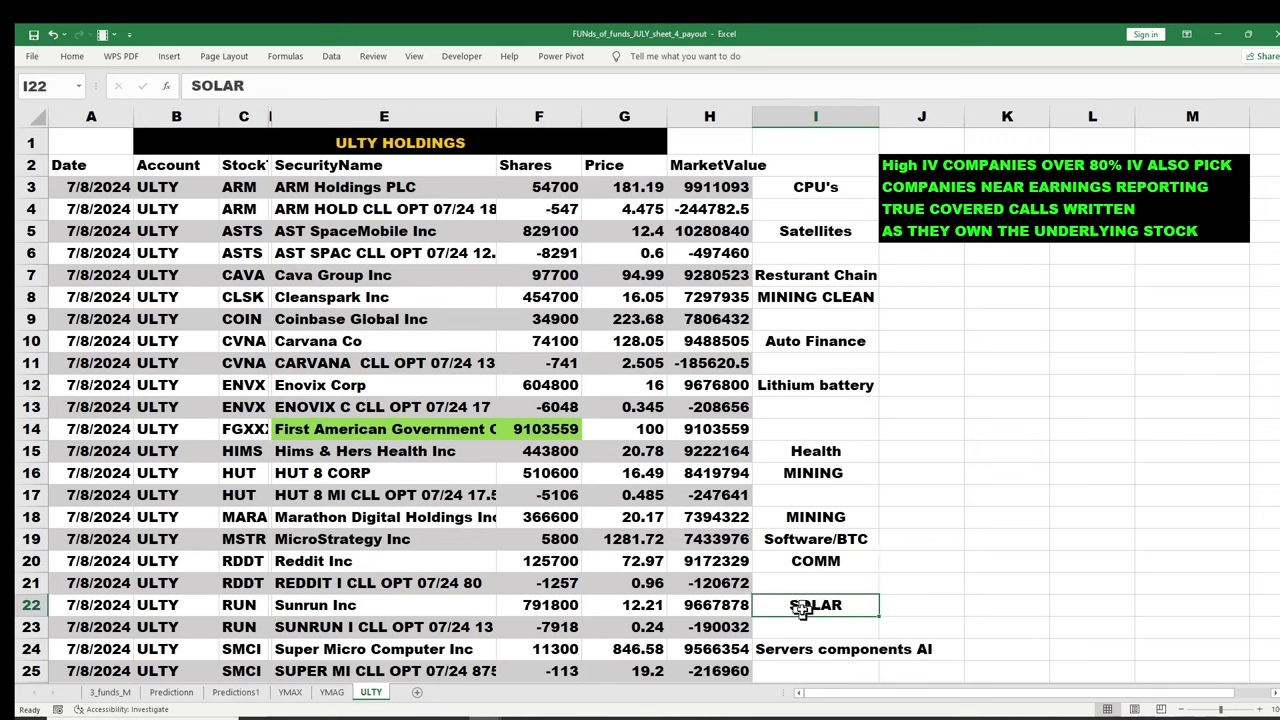
click(820, 651)
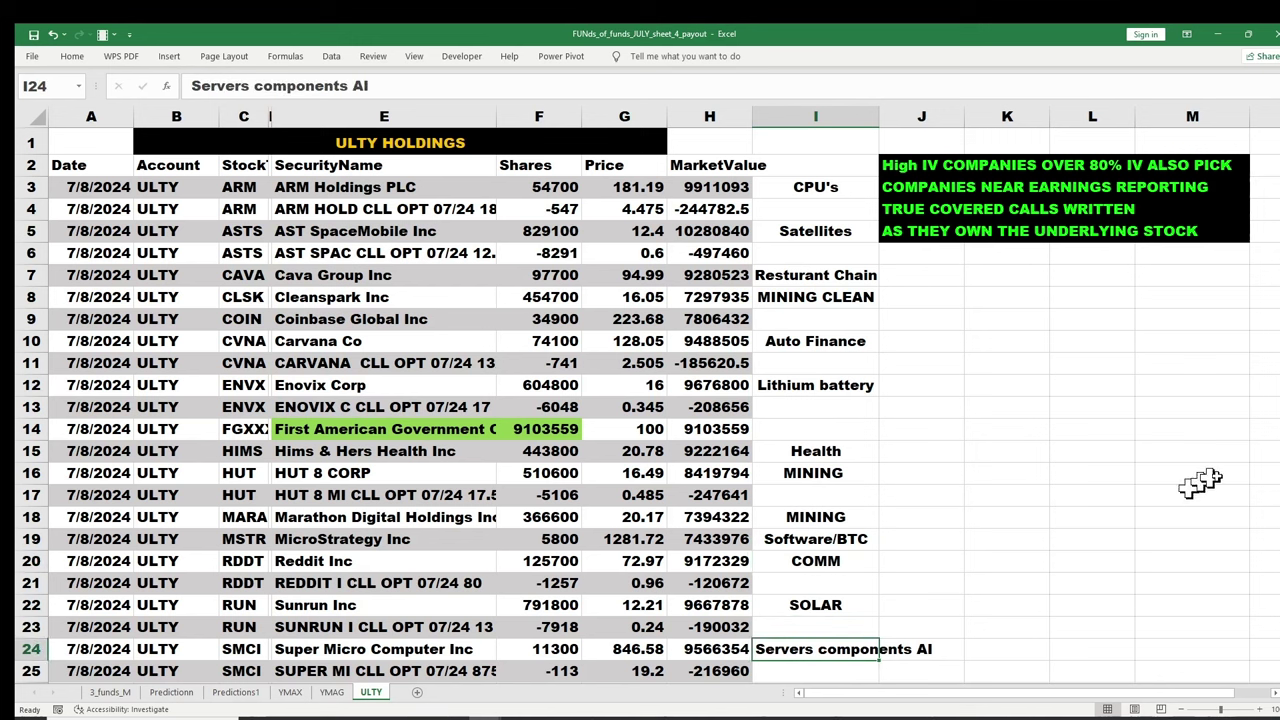
scroll(1266, 465, down, 1)
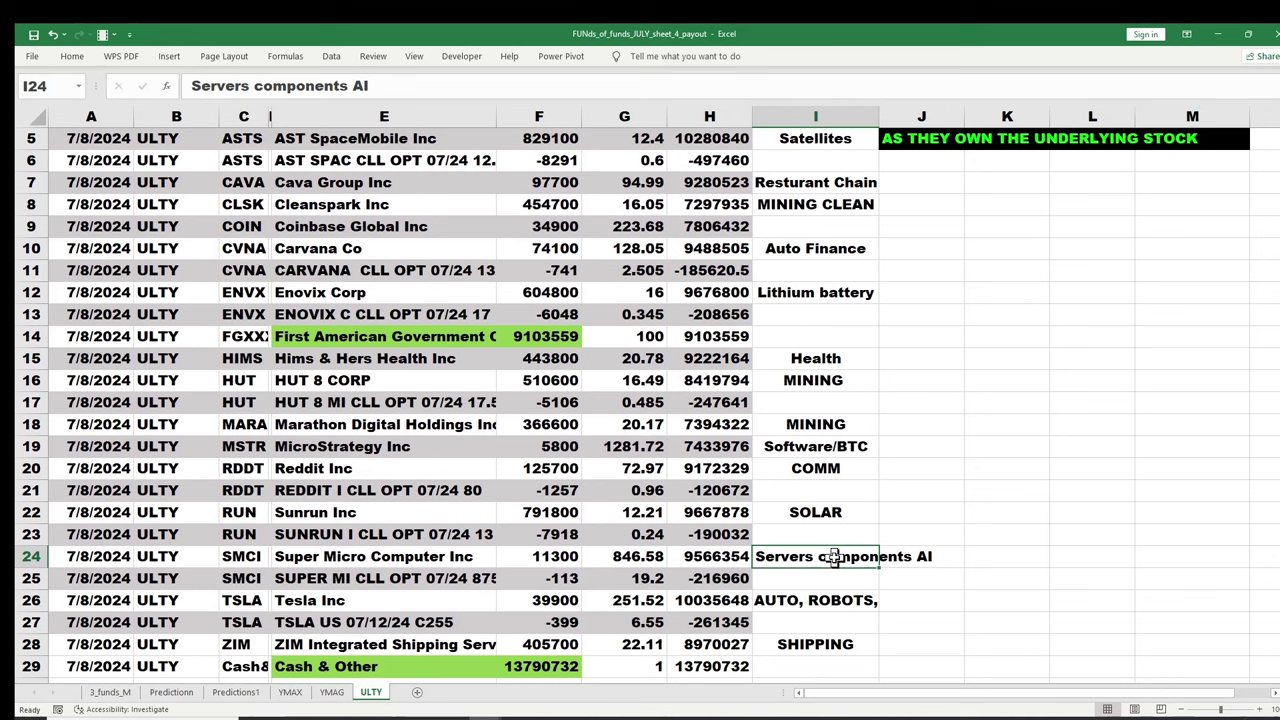
click(810, 600)
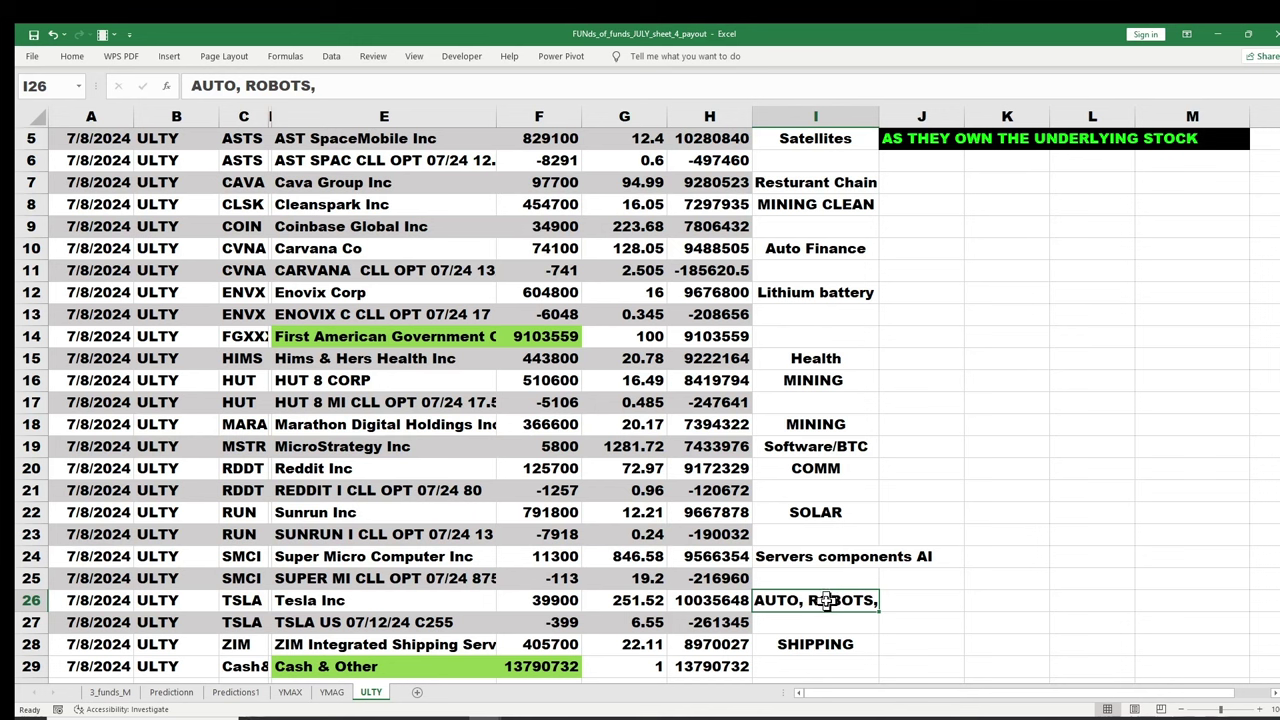
click(816, 644)
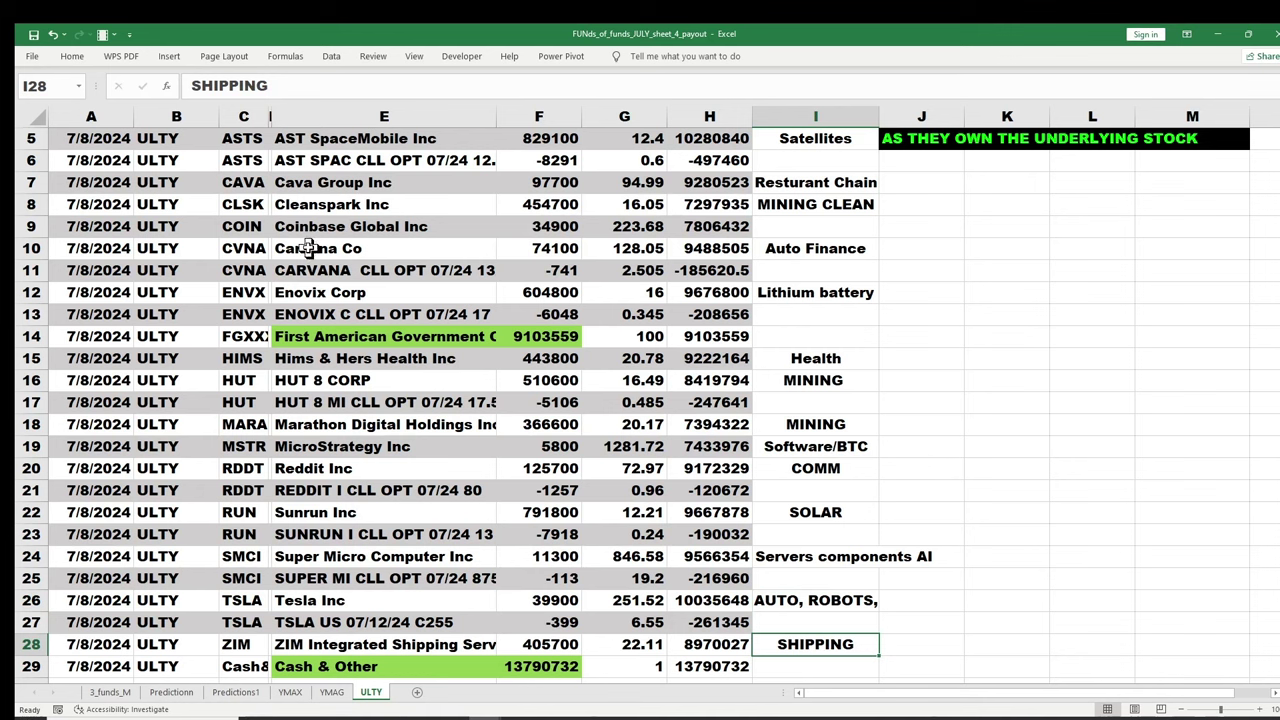
click(767, 227)
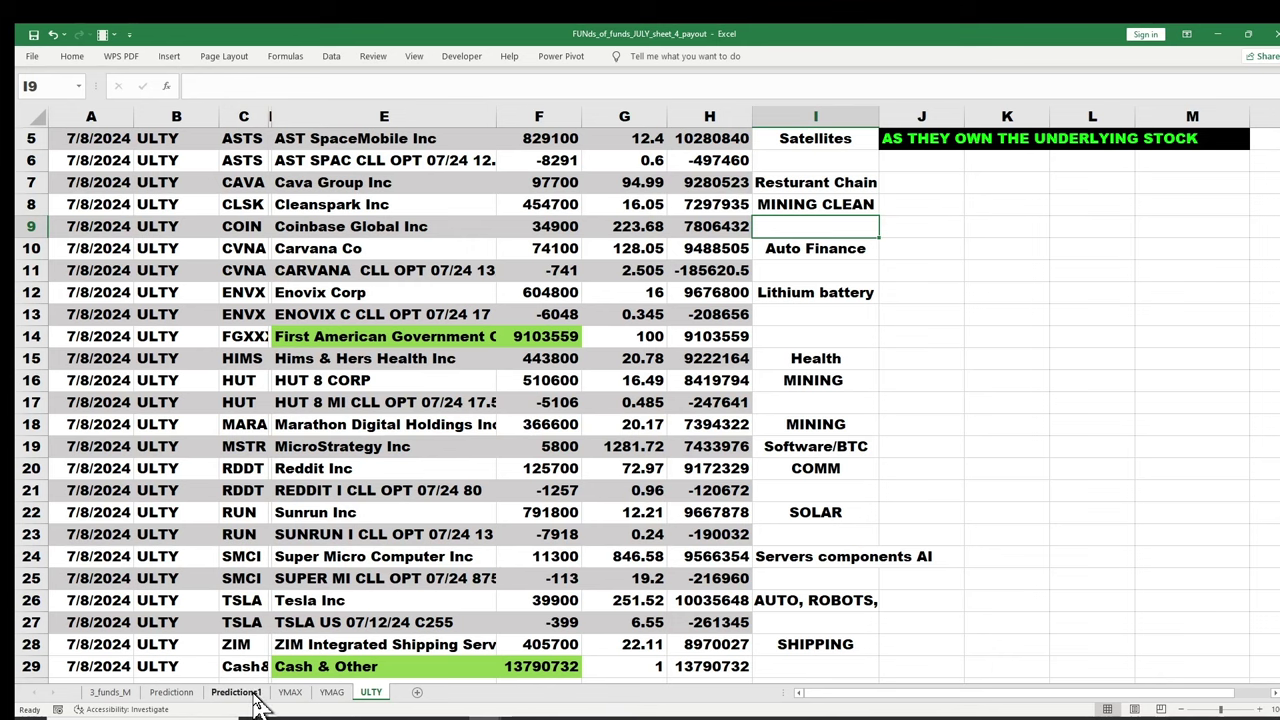
- On Predictionn, check July predictions YMAX 0.65, YMAG 0.67, ULTY 1.08 and the YMAX range note
click(178, 694)
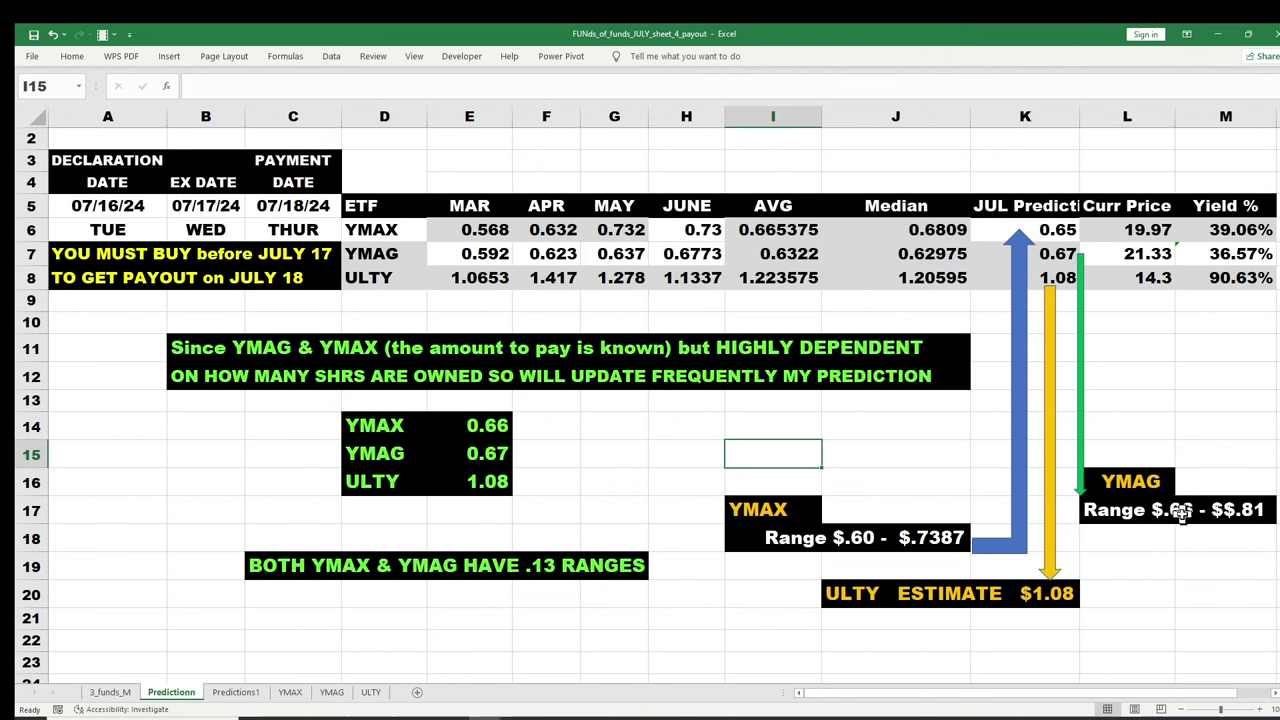
click(1064, 260)
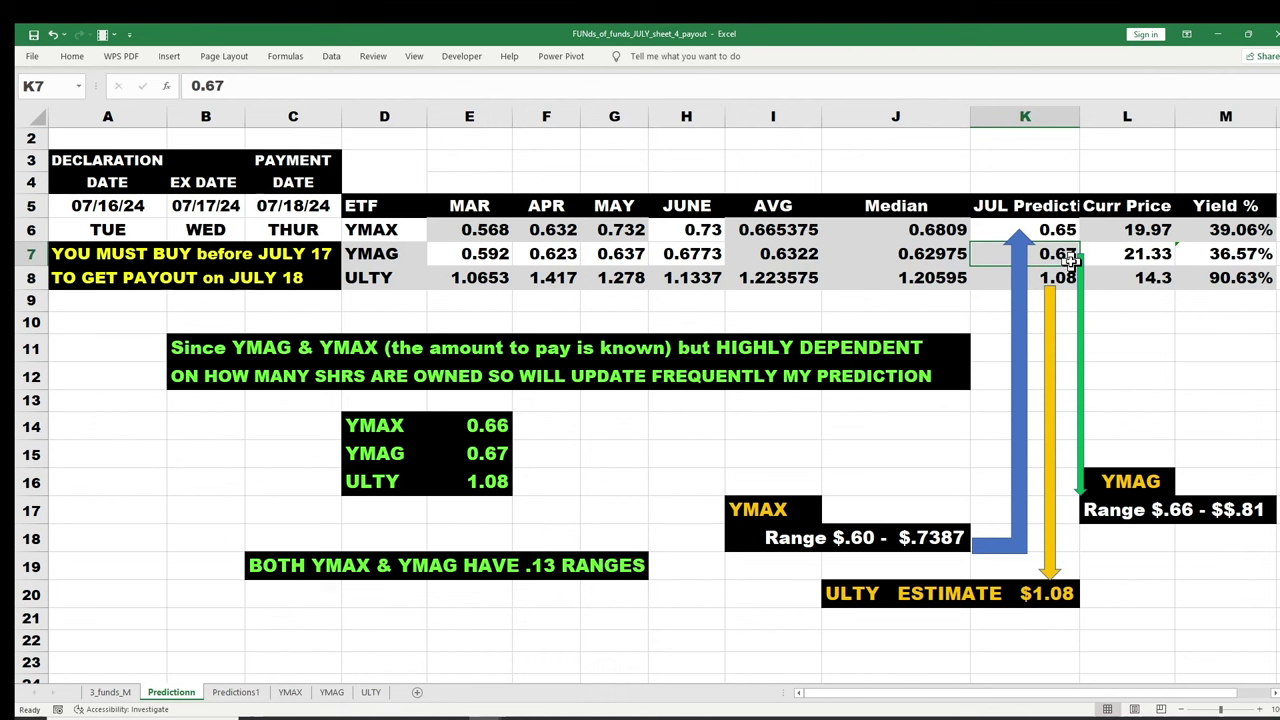
click(1055, 279)
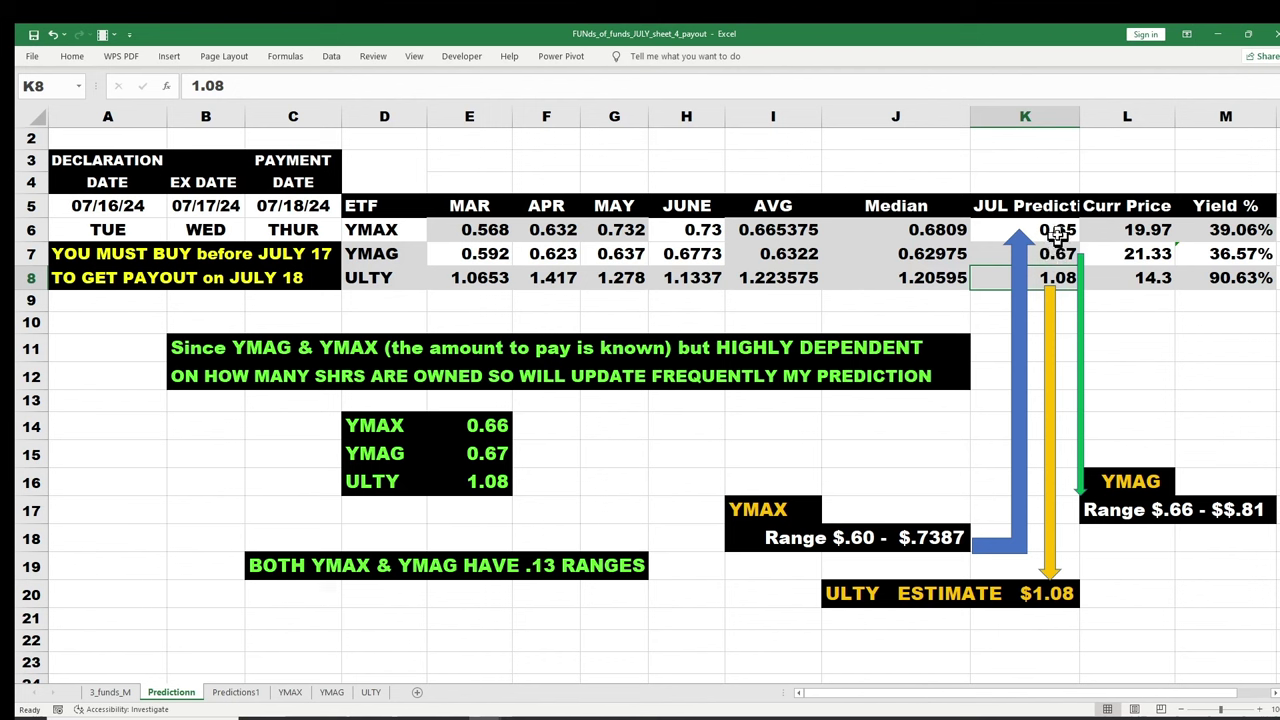
click(852, 537)
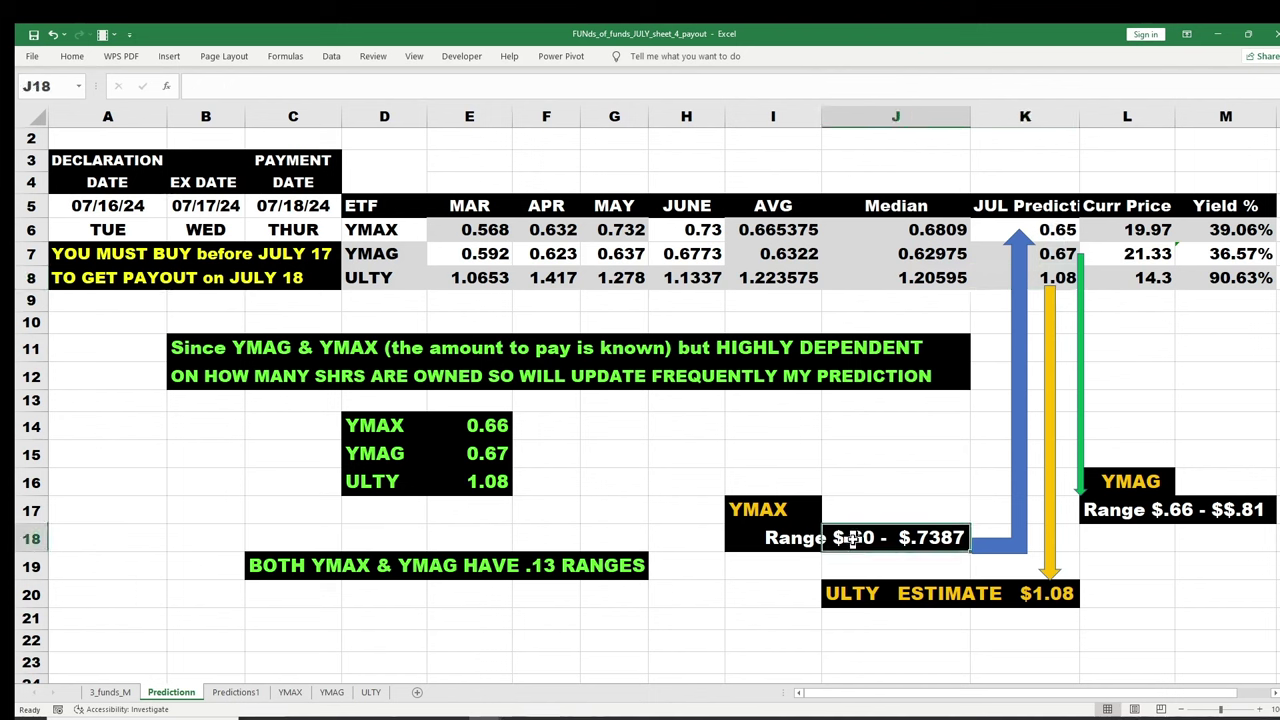
click(1060, 228)
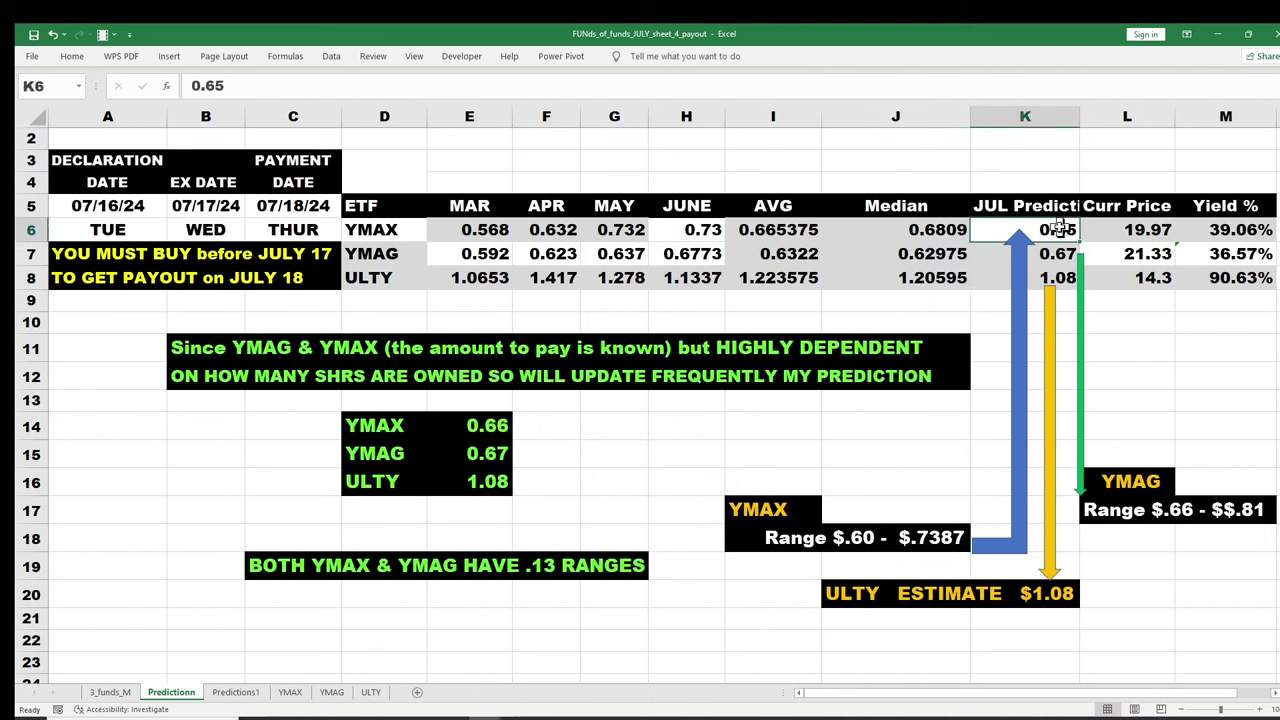
click(498, 425)
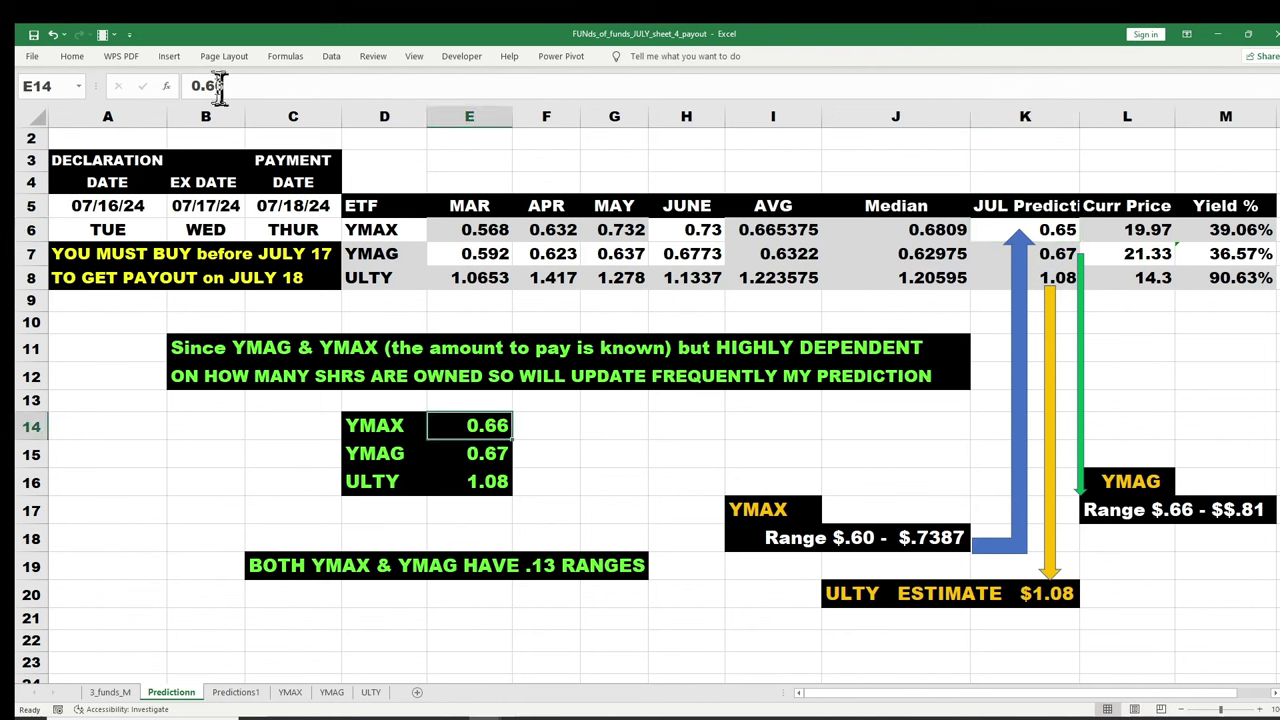
- Change the summary box's YMAX estimate in E14 from 0.66 to 0.65
drag(209, 85, 236, 88)
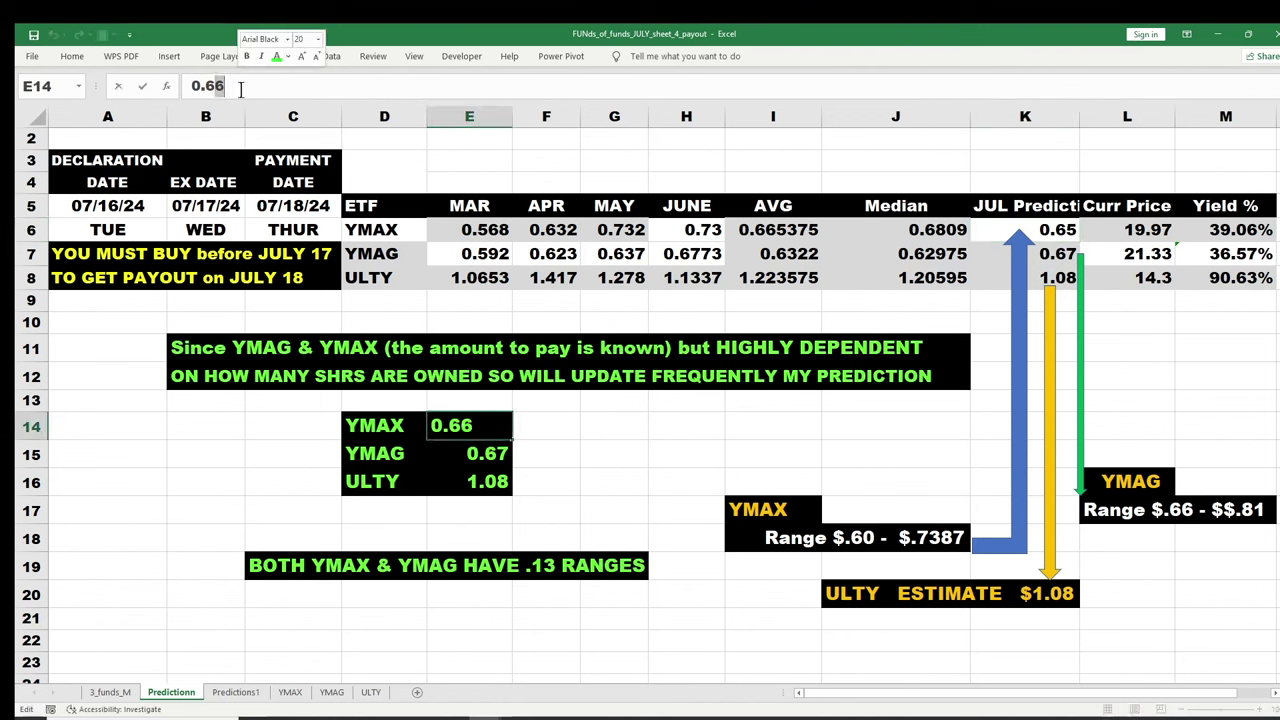
text(5)
key(Return)
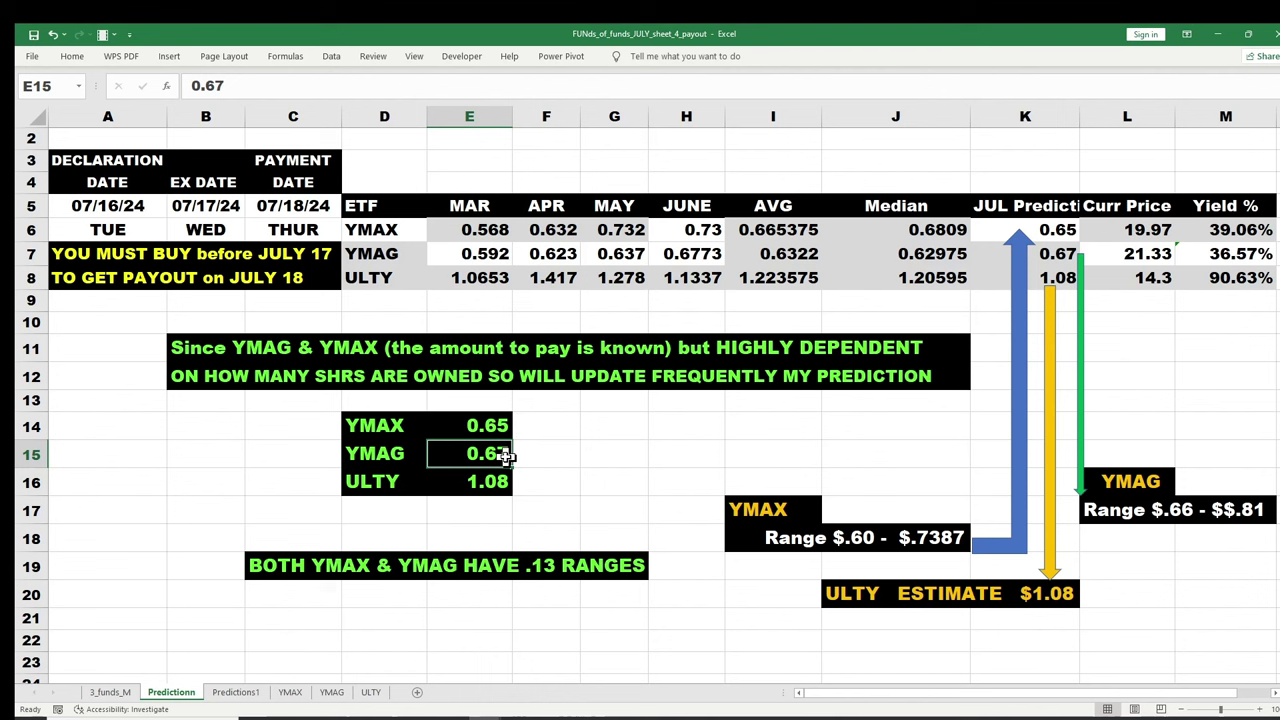
click(1150, 230)
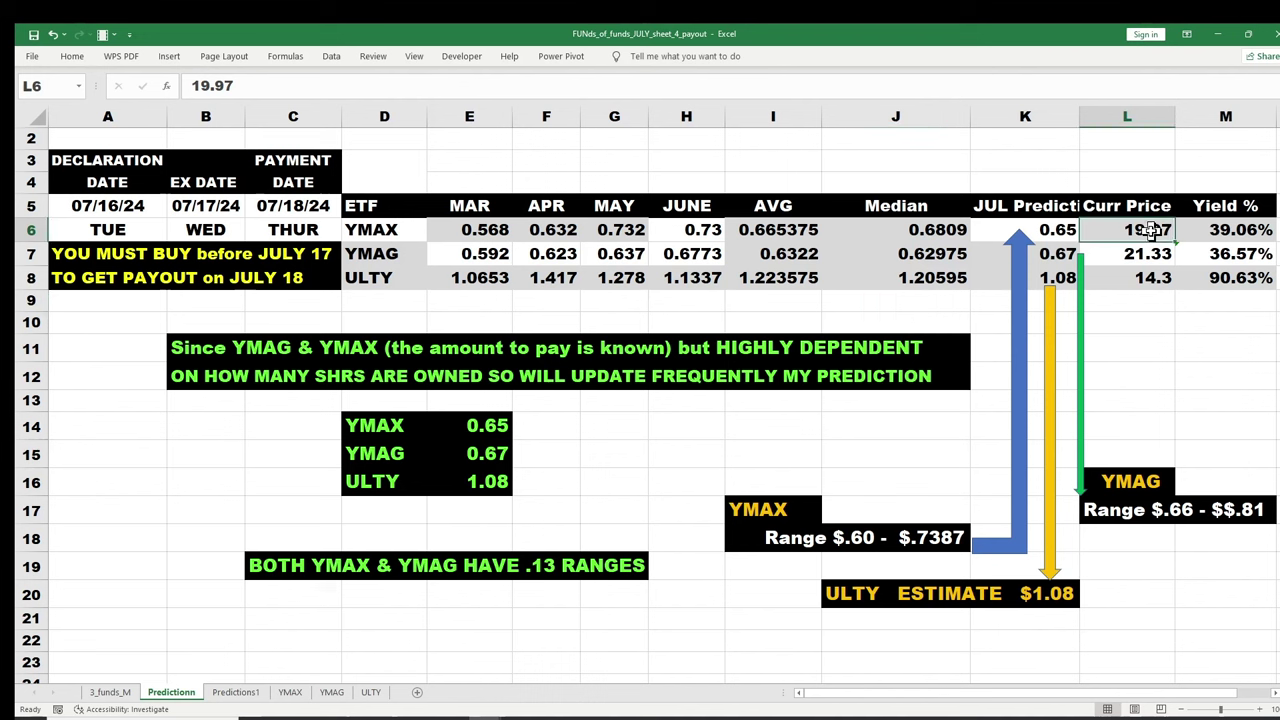
click(1200, 231)
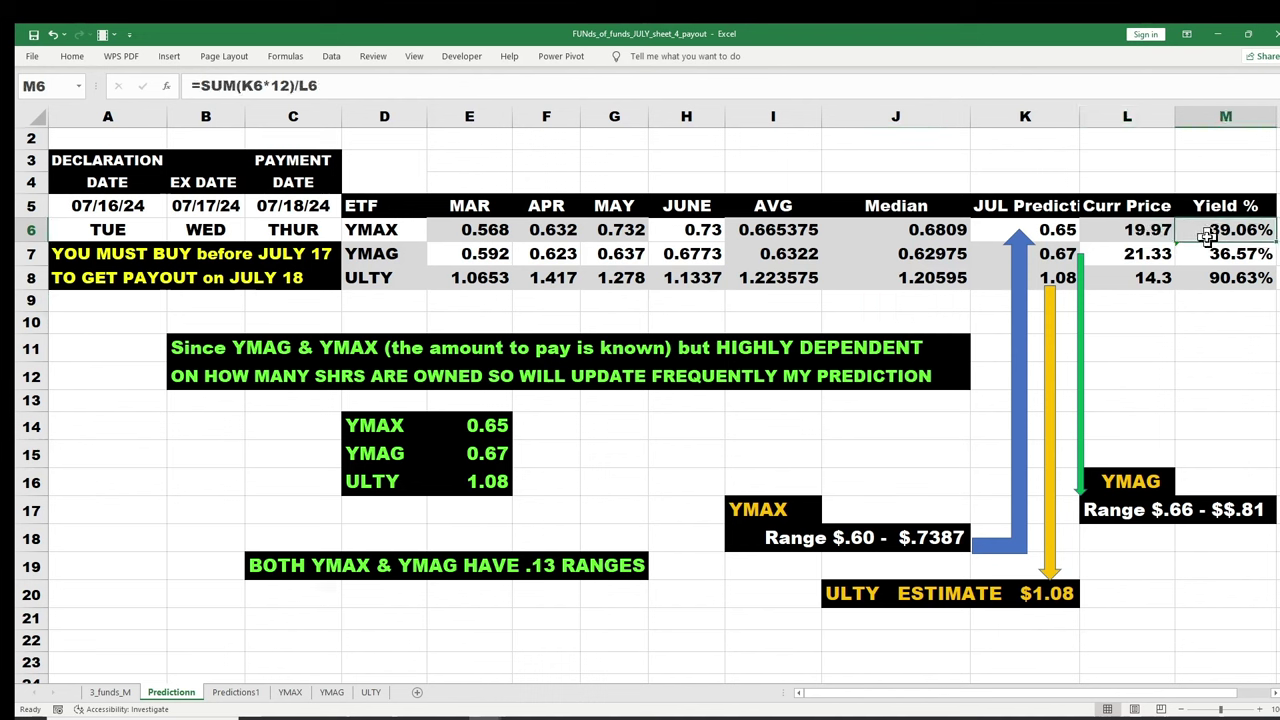
click(702, 233)
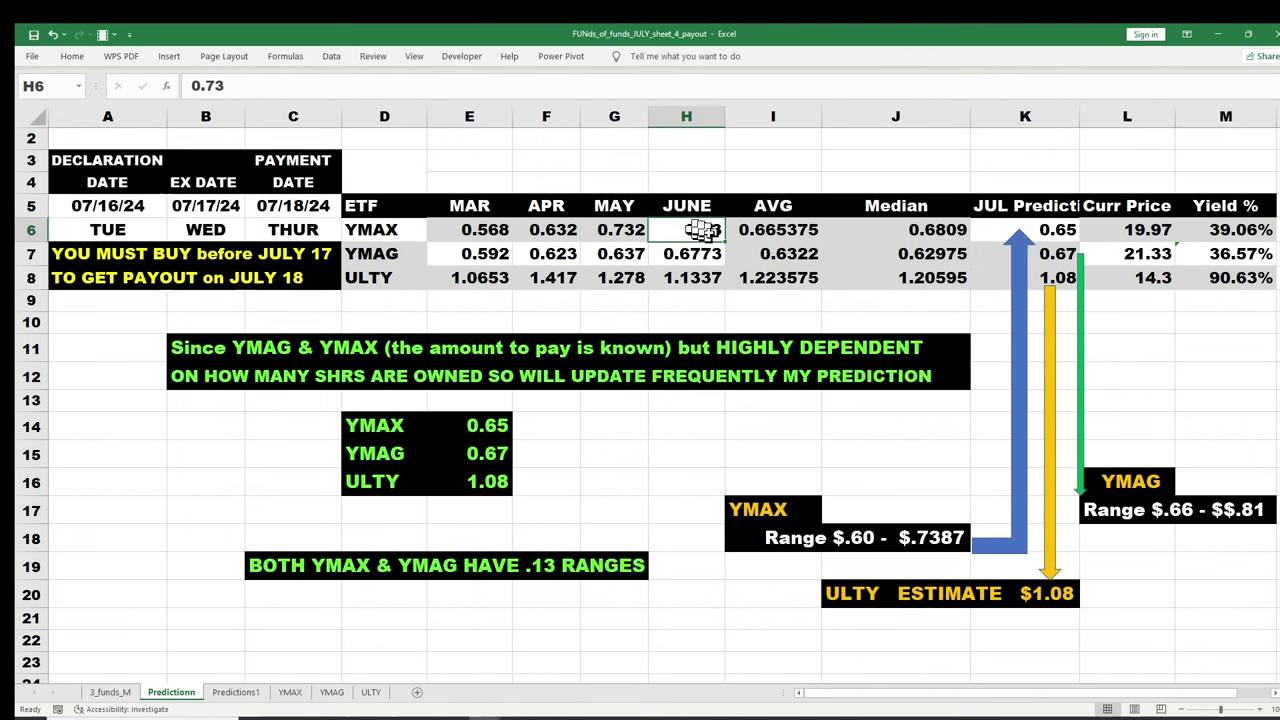
click(708, 253)
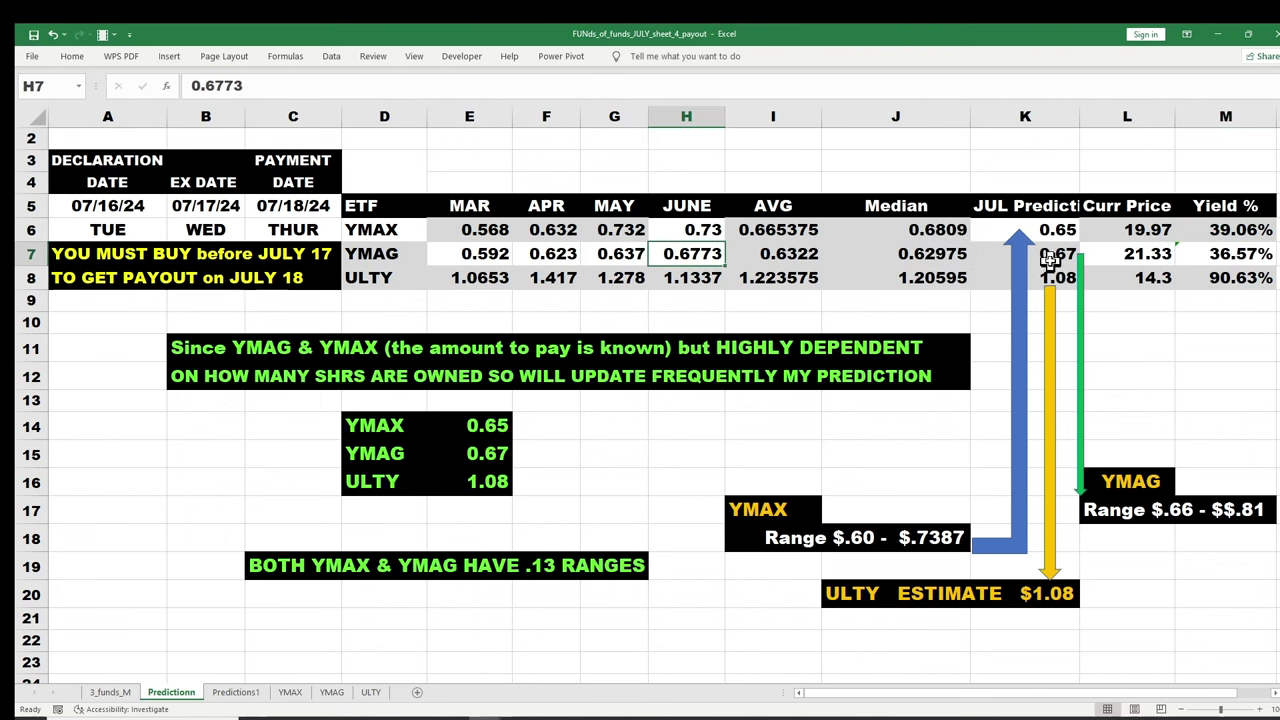
click(1222, 255)
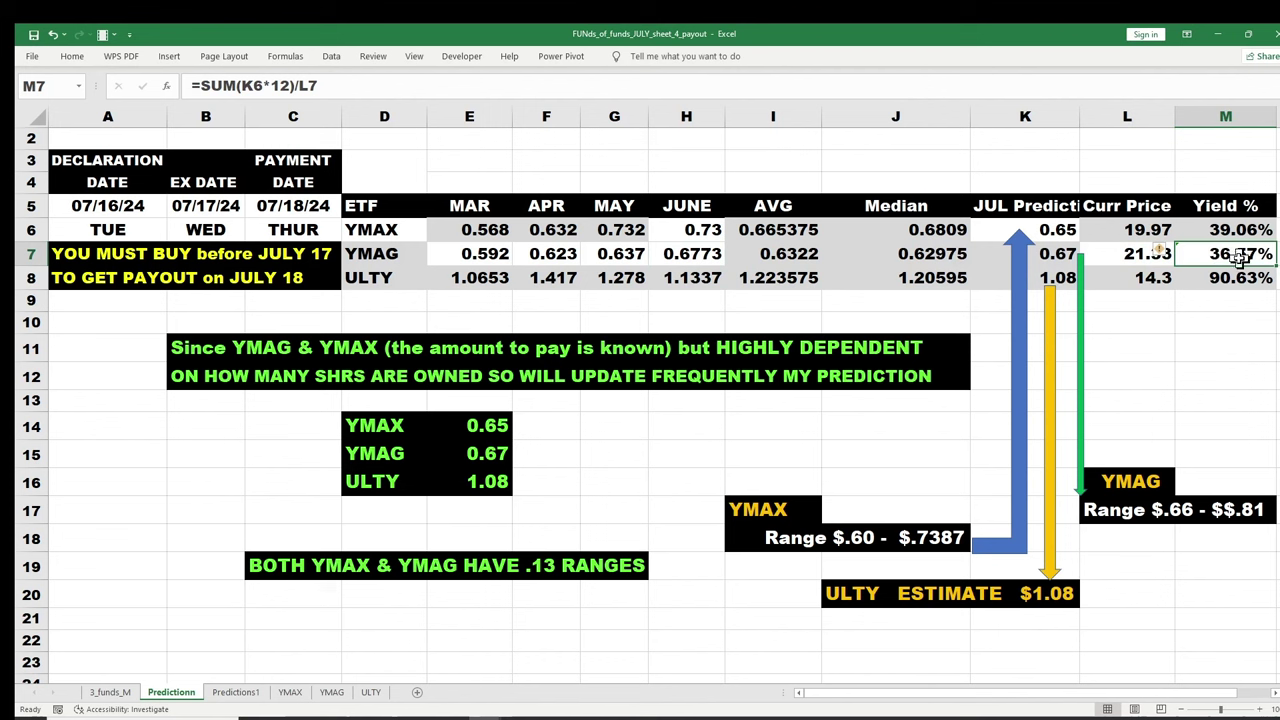
click(1058, 280)
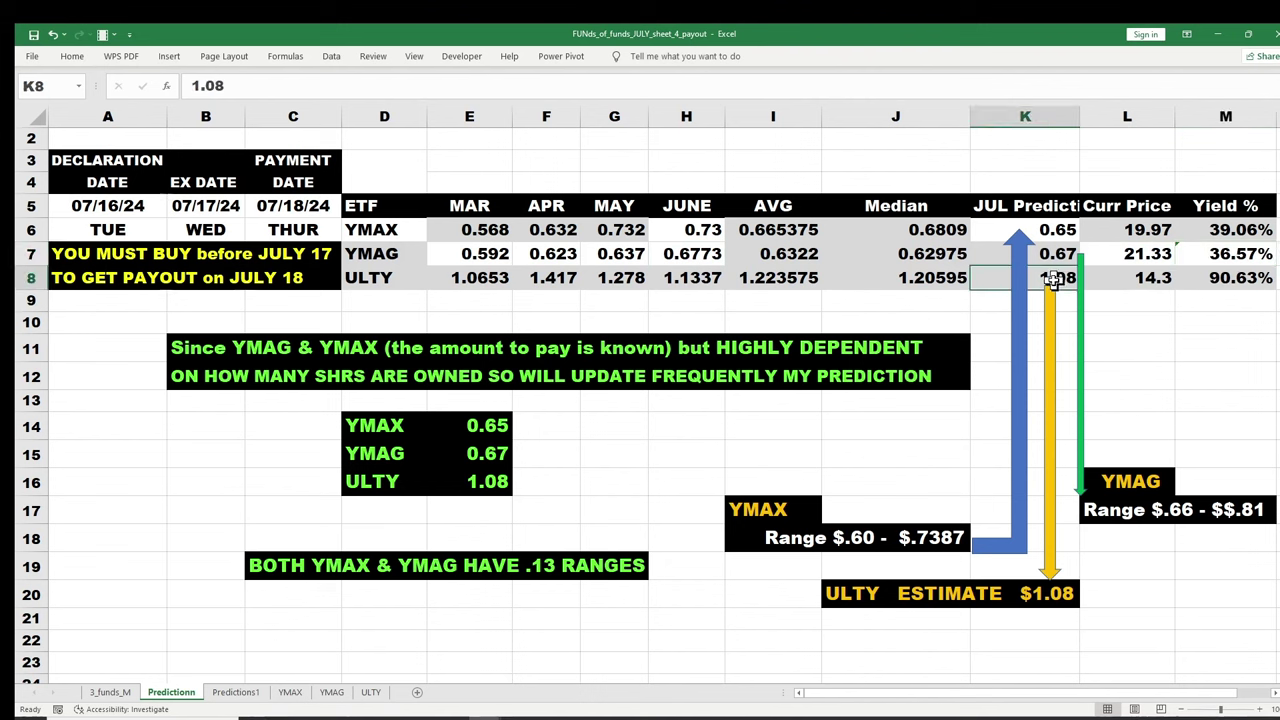
click(1216, 283)
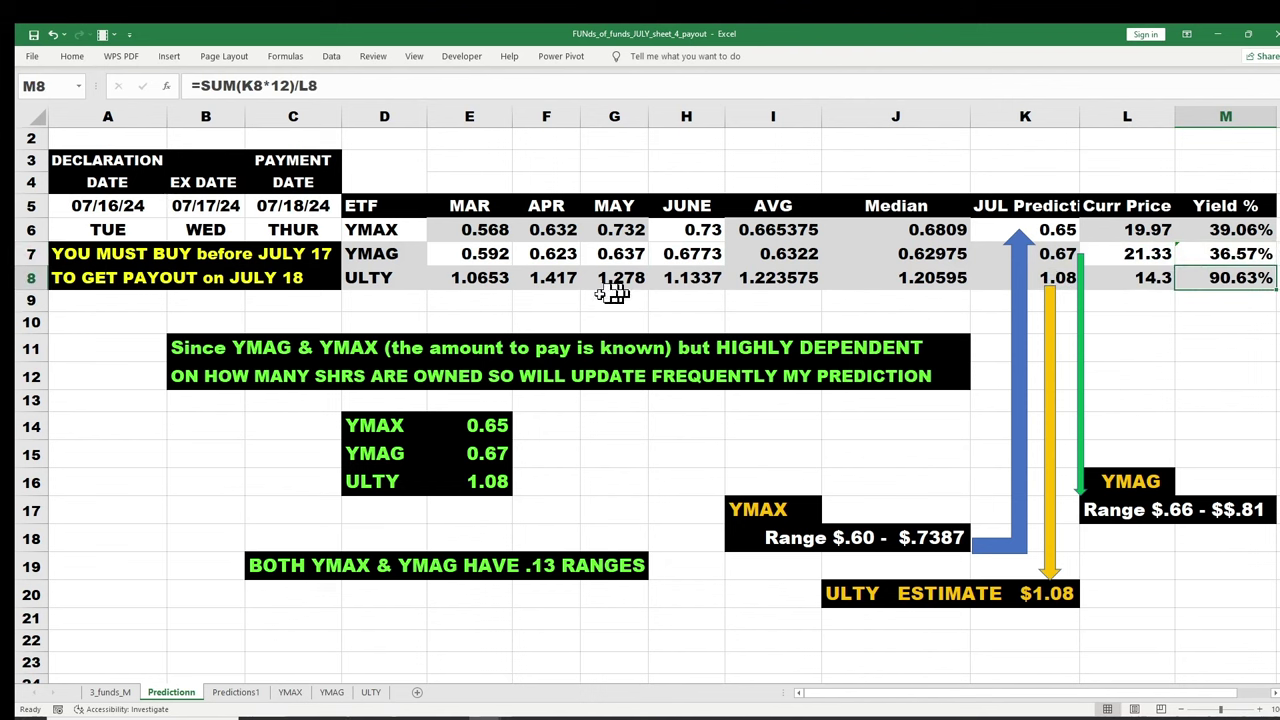
click(468, 283)
click(553, 280)
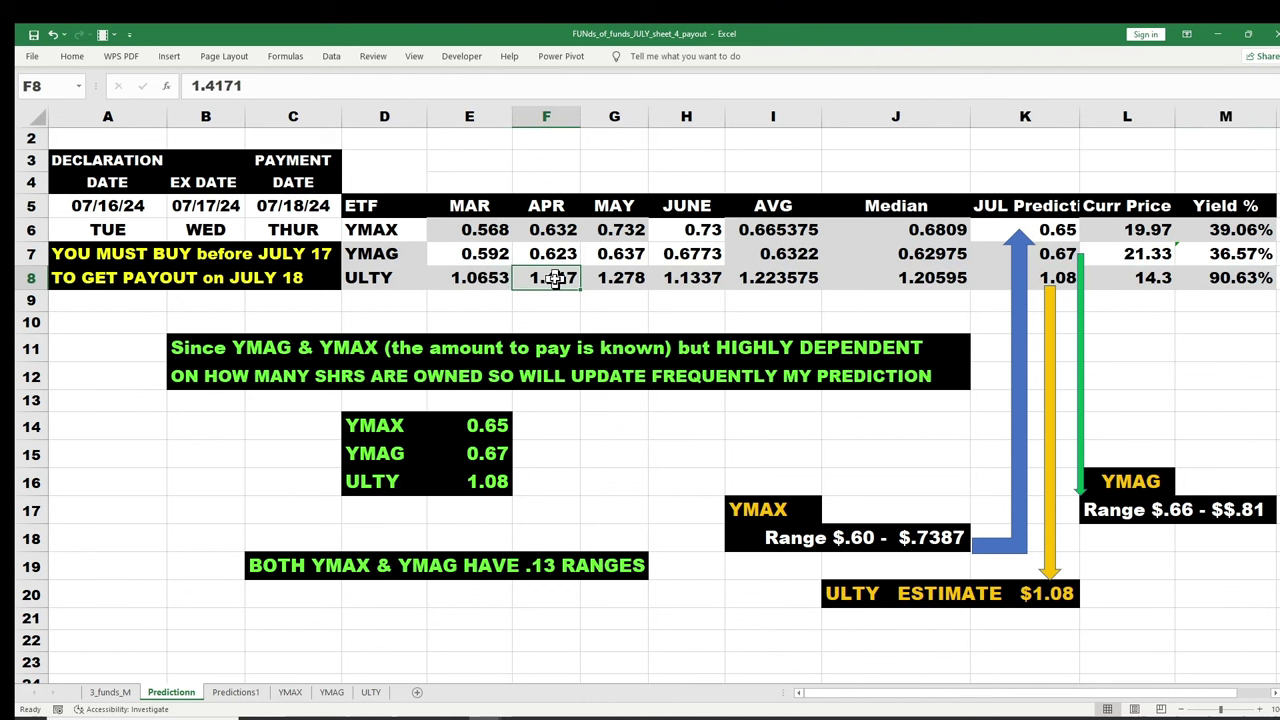
click(620, 283)
click(686, 283)
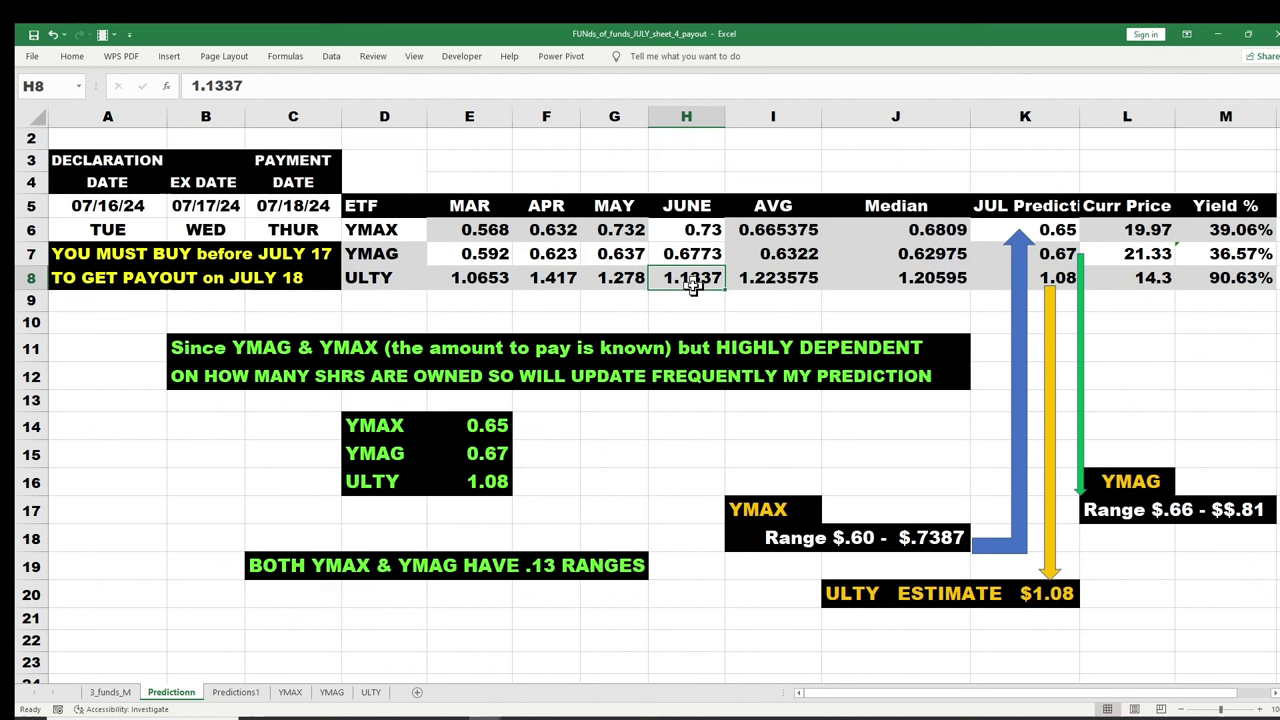
click(776, 280)
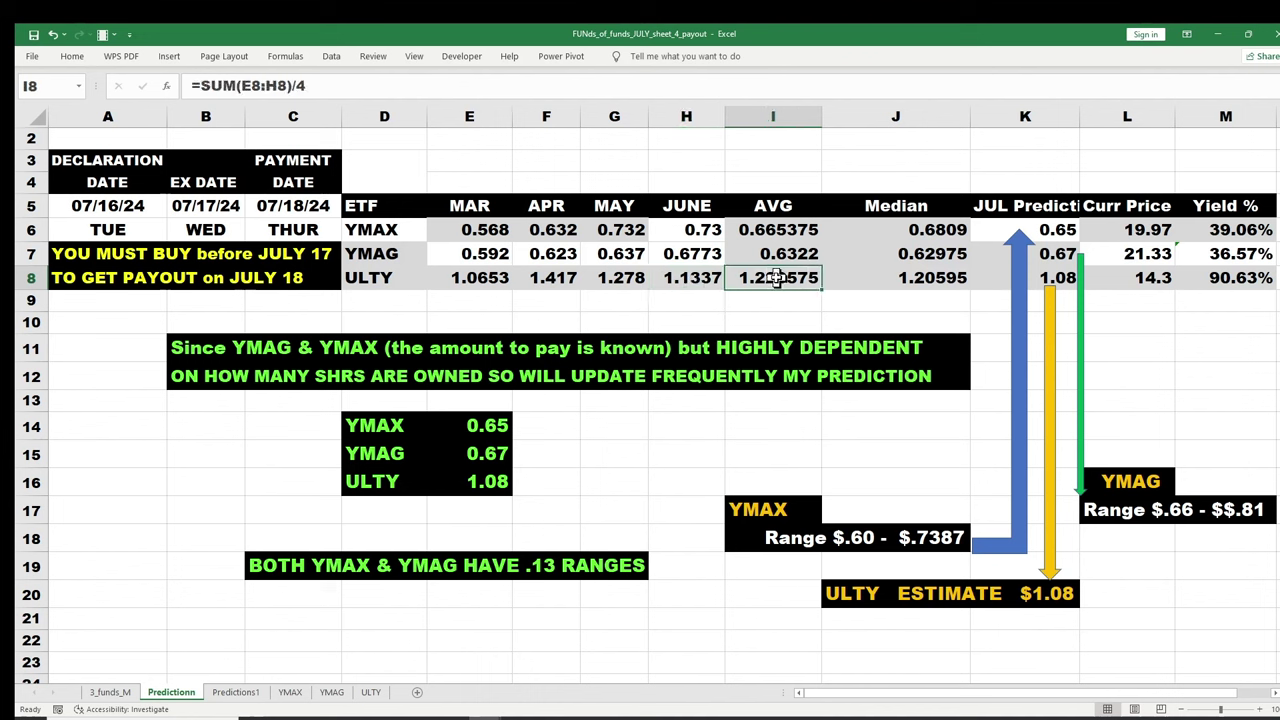